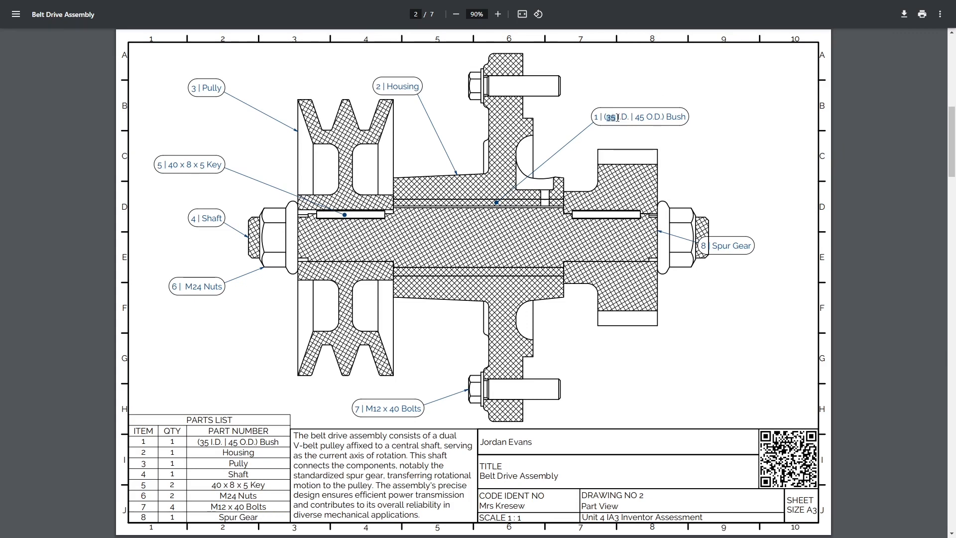
Step: Switch from the reference drawings to Inventor and create a new metric part from the Standard (mm).ipt template
left_click(619, 117)
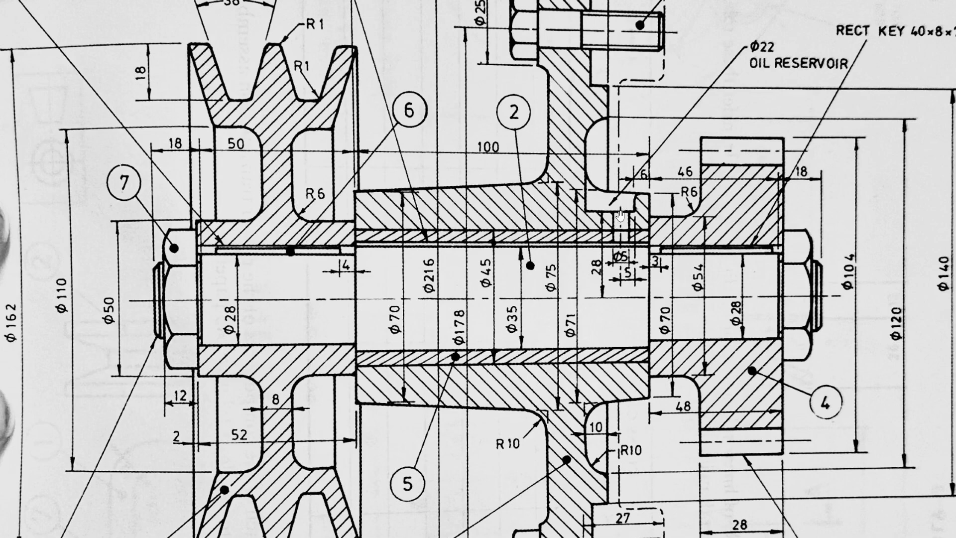
key("alt+Tab")
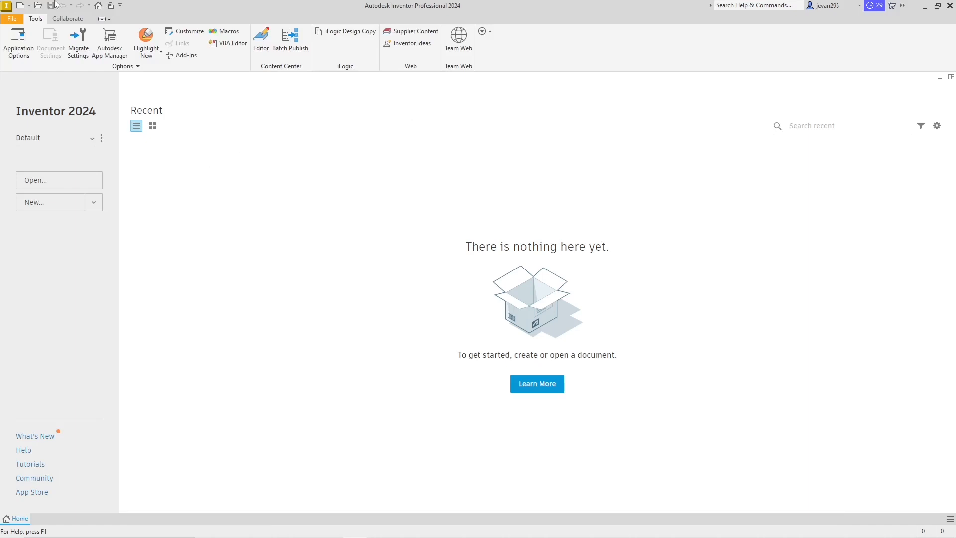
left_click(21, 6)
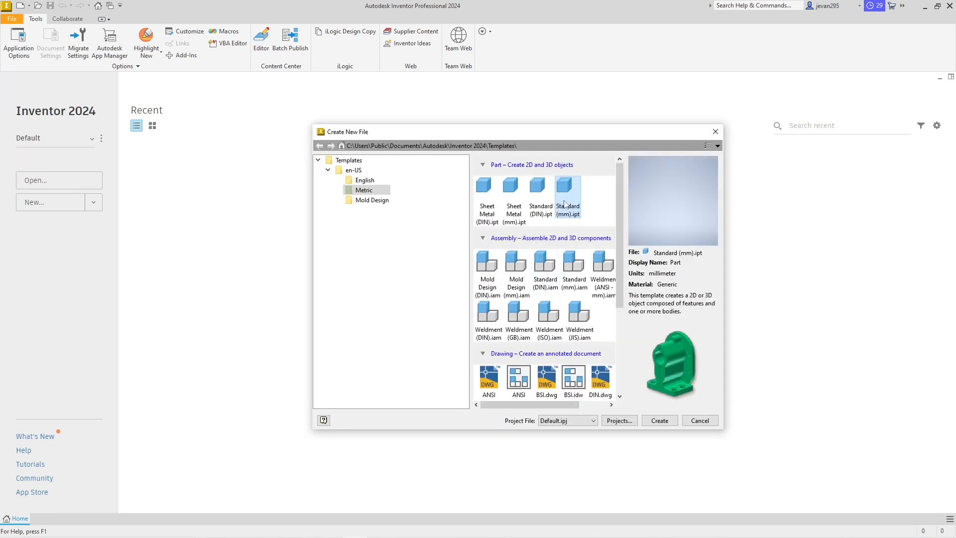
left_click(667, 420)
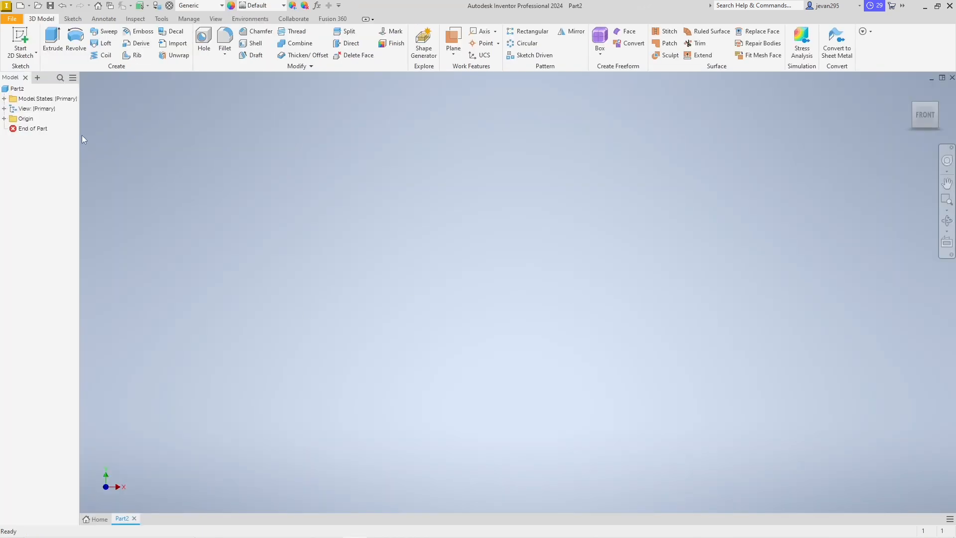
Step: Start a 2D sketch on the XY plane and look up the bush's inner and outer diameters in the Belt Drive Assembly drawing
left_click(24, 40)
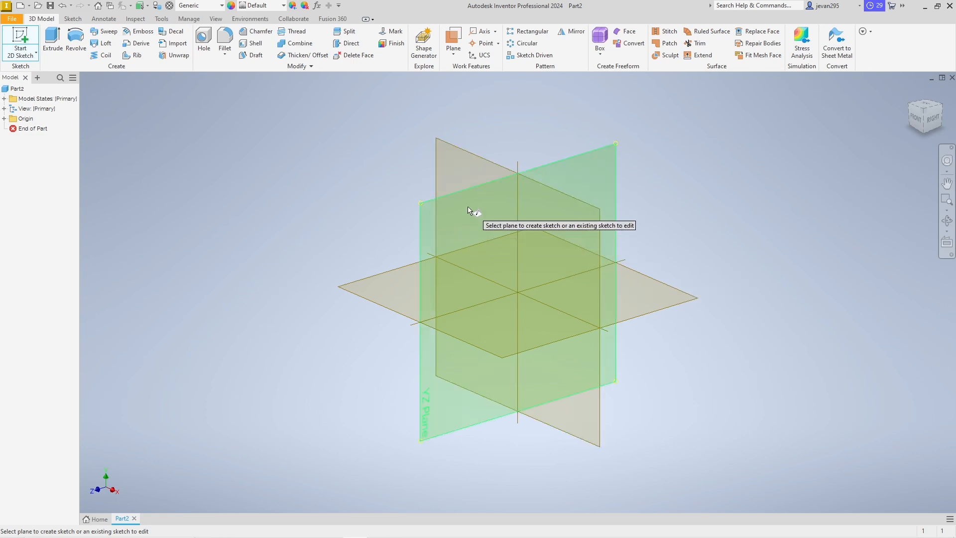
left_click(570, 234)
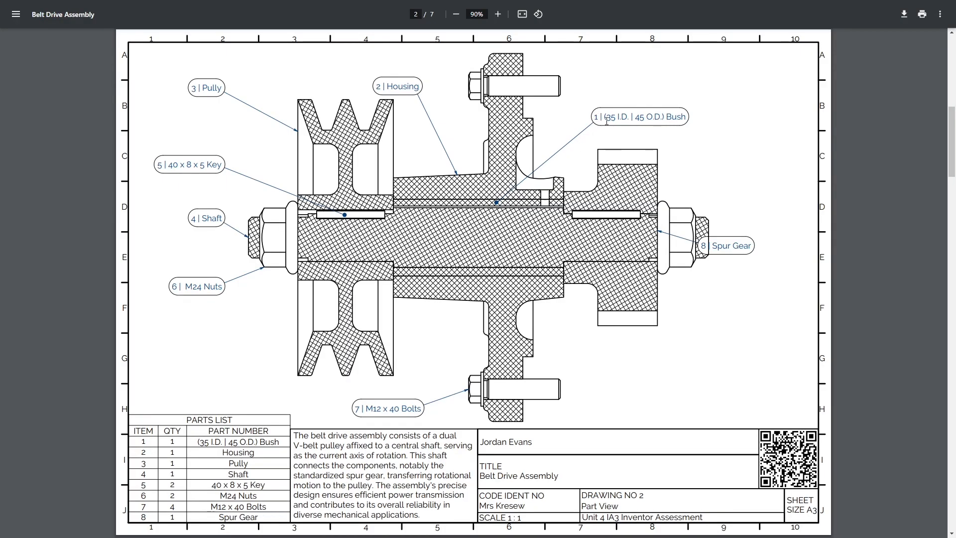
left_click_drag(606, 122, 658, 123)
key("alt+Tab")
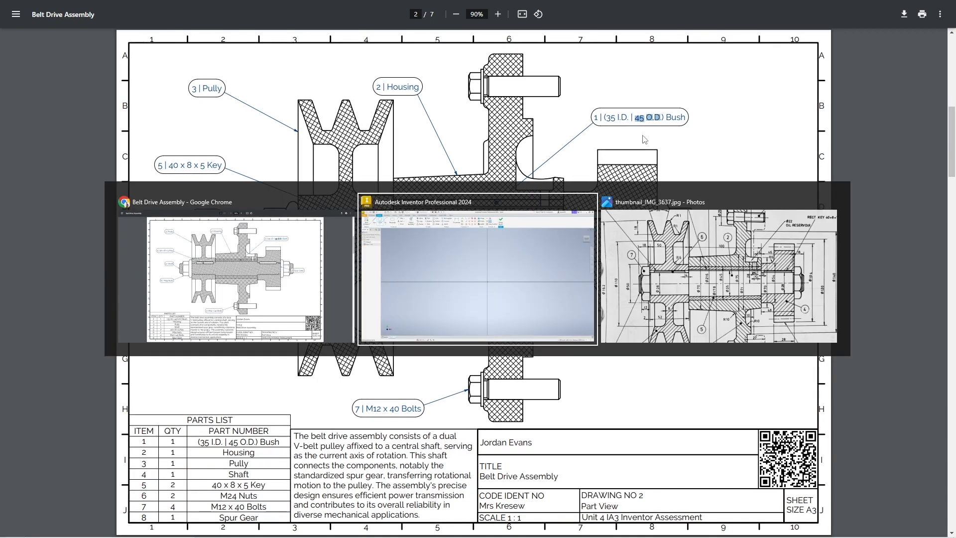
Step: Sketch two concentric circles centred on the origin with diameters of 35 mm and 45 mm
type("35")
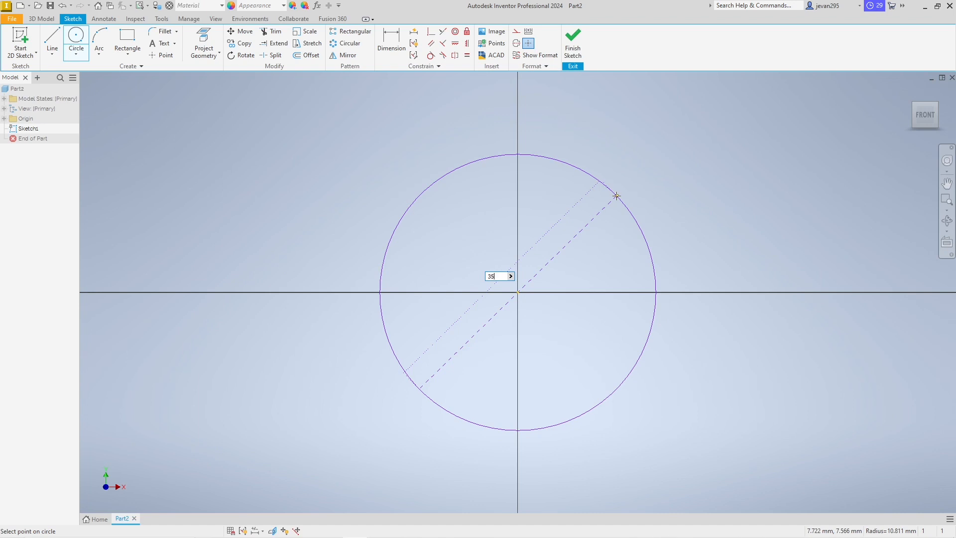
key("Return")
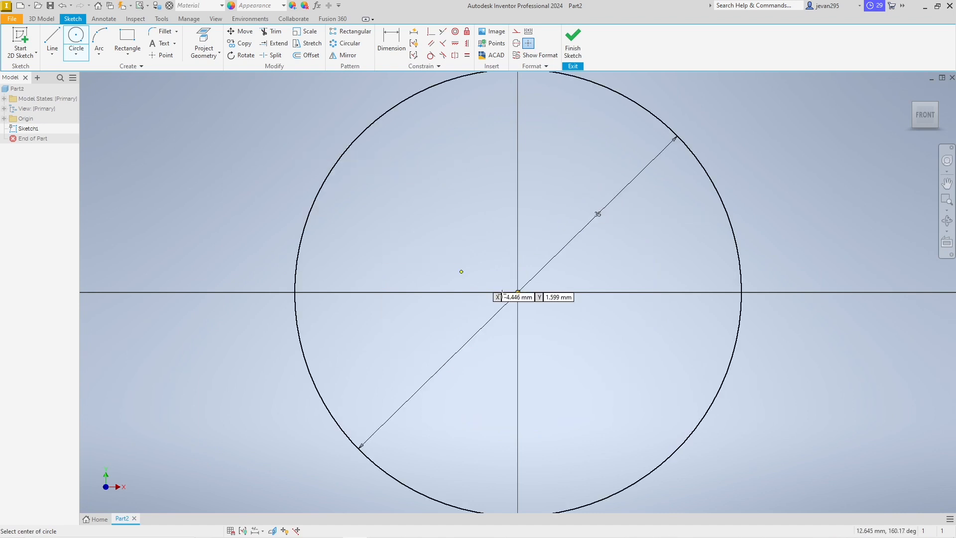
left_click(517, 292)
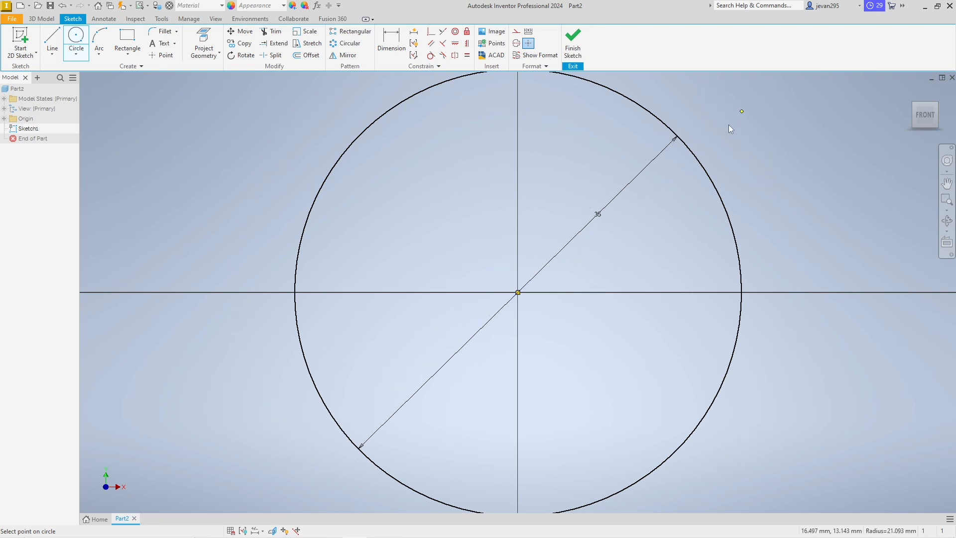
type("45")
key("Return")
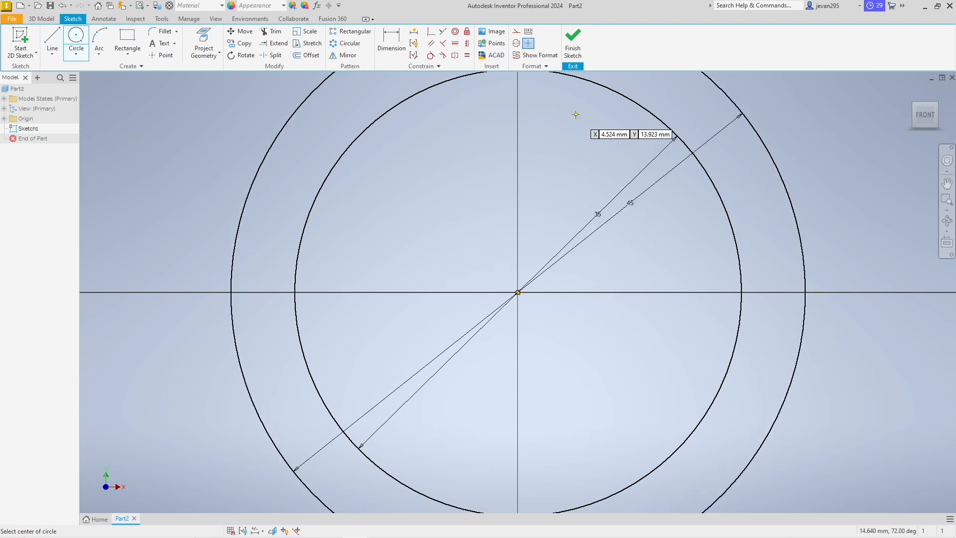
Step: Extrude the ring between the two circles 100 mm, taking the length from the Bush + Housing drawing sheet
key("F6")
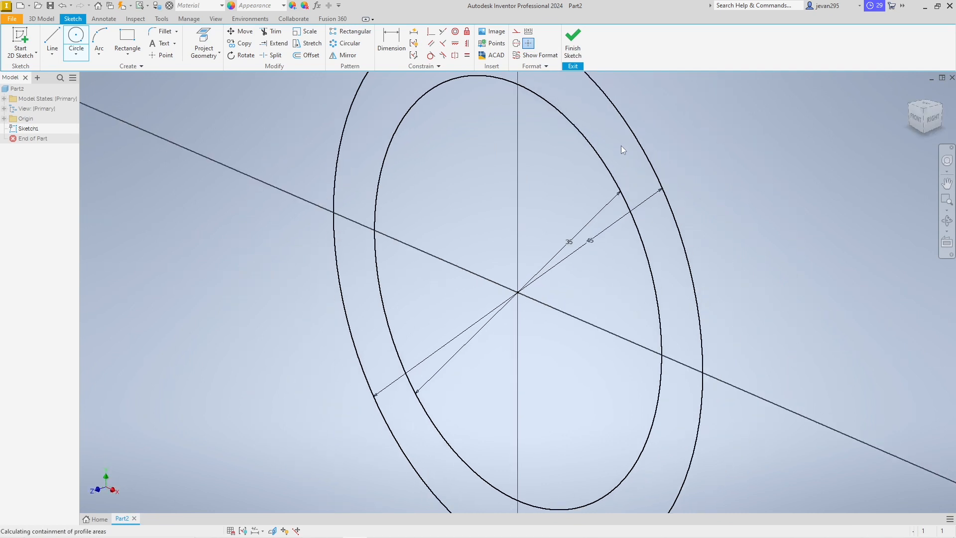
key("e")
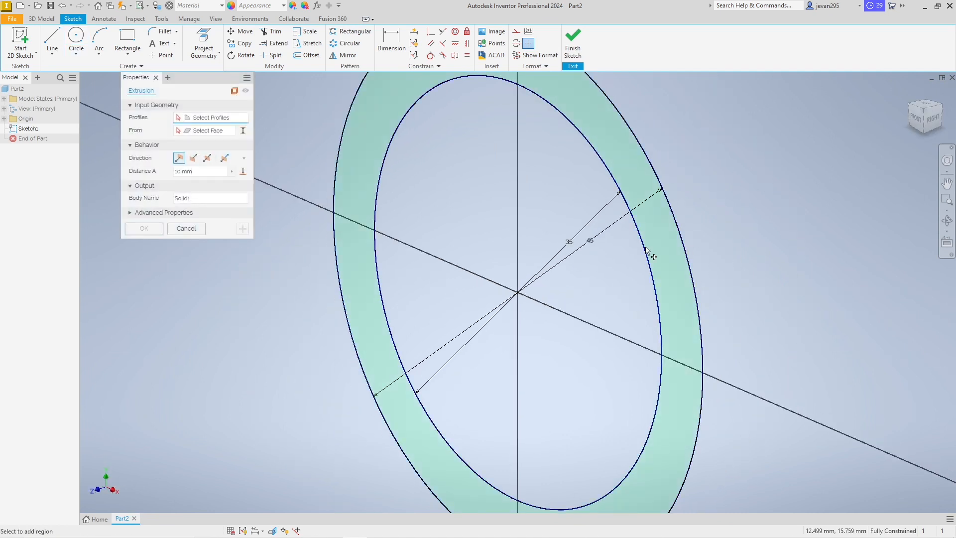
key("alt+Tab")
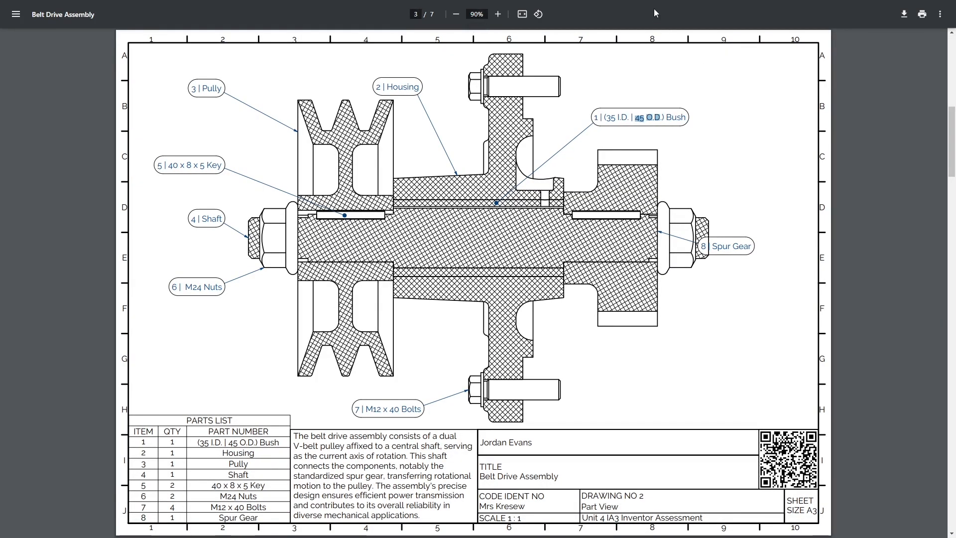
key("Page_Down")
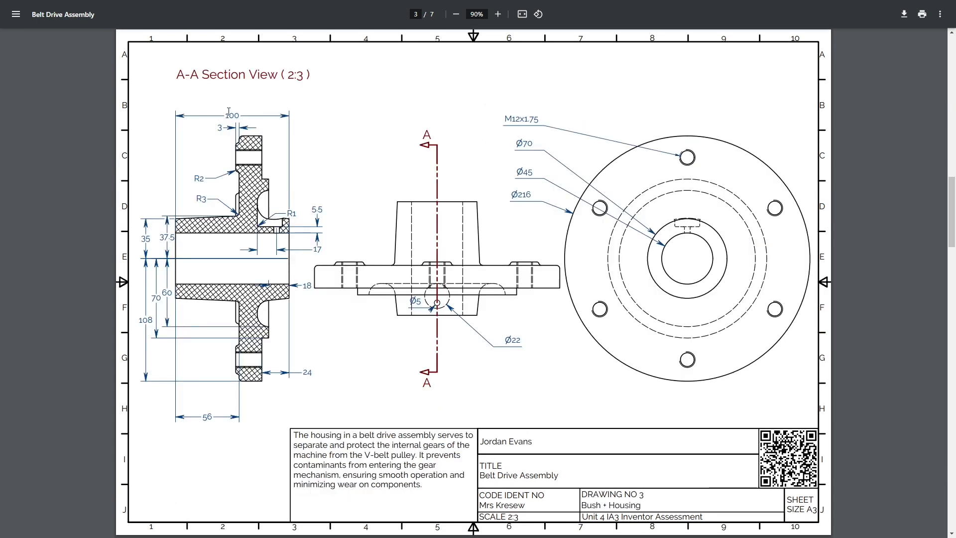
double_click(228, 111)
key("alt+Tab")
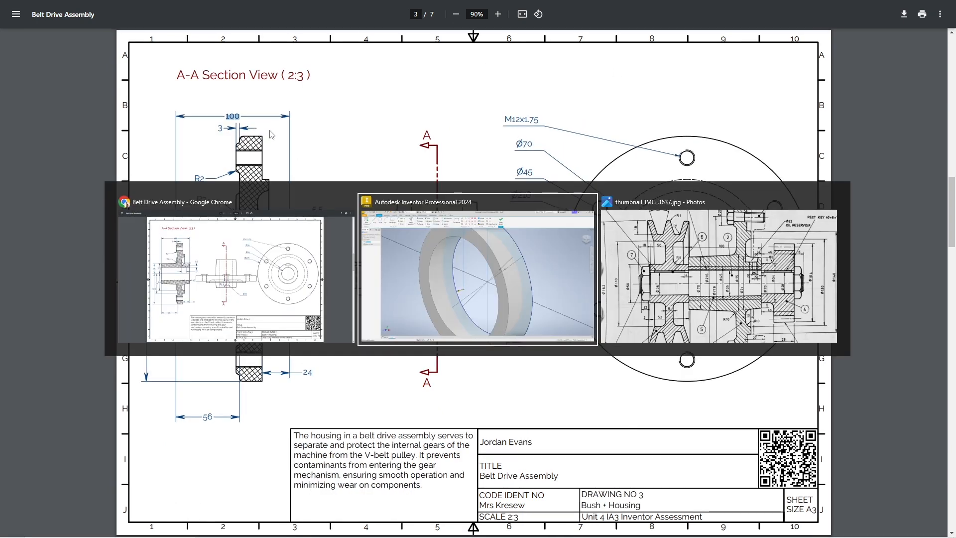
type("100")
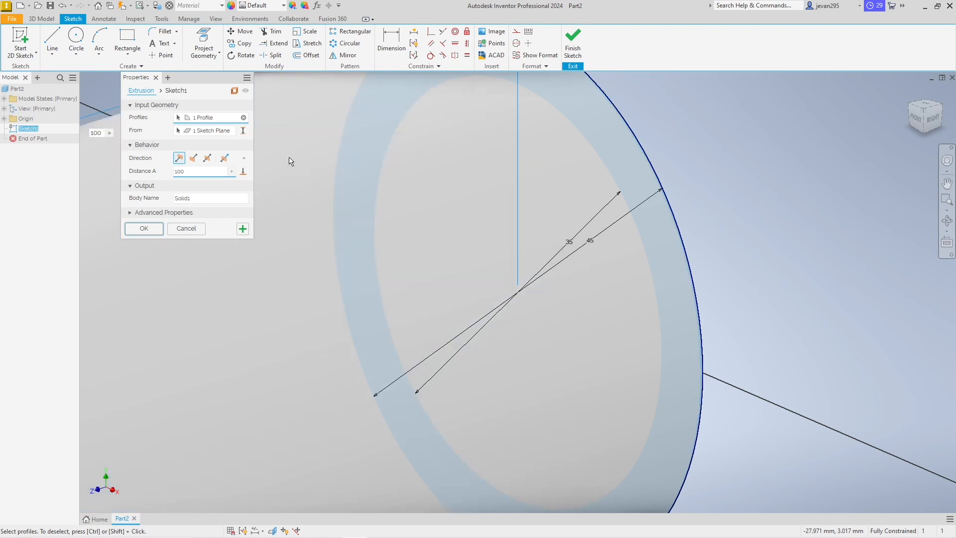
key("Return")
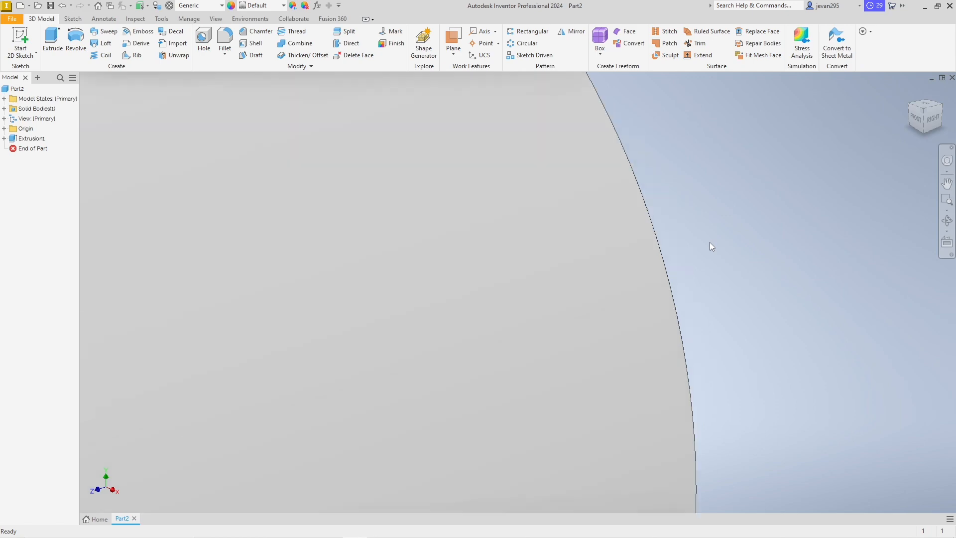
Step: Check the bush in the part view on page 2 of the drawing and start a sketch on the bush's front end face
scroll(710, 242, "up", 5)
key("alt+Tab")
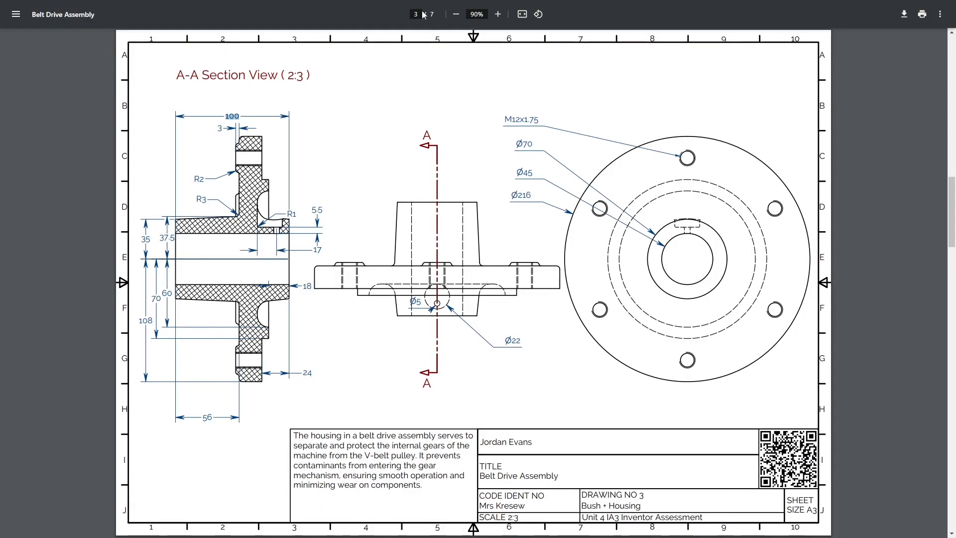
key("Left")
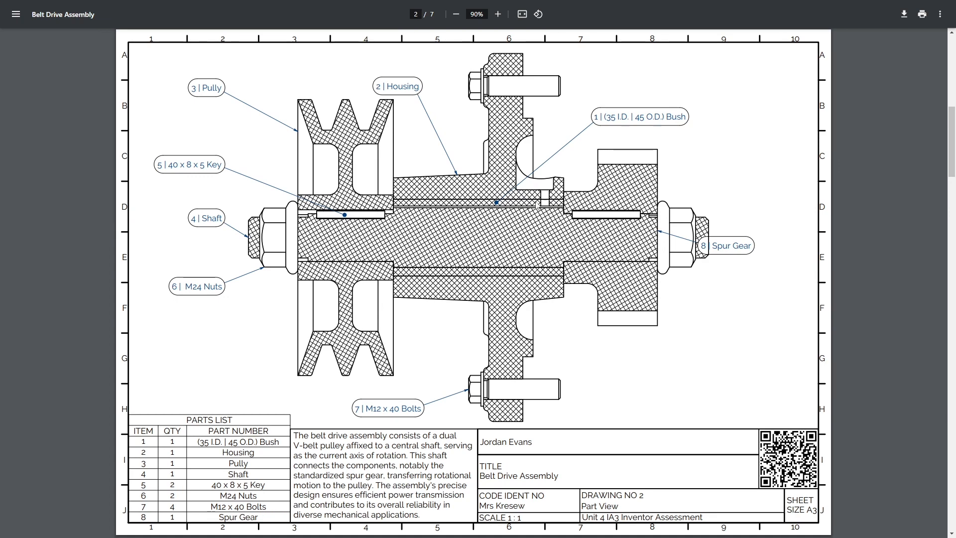
key("alt+Tab")
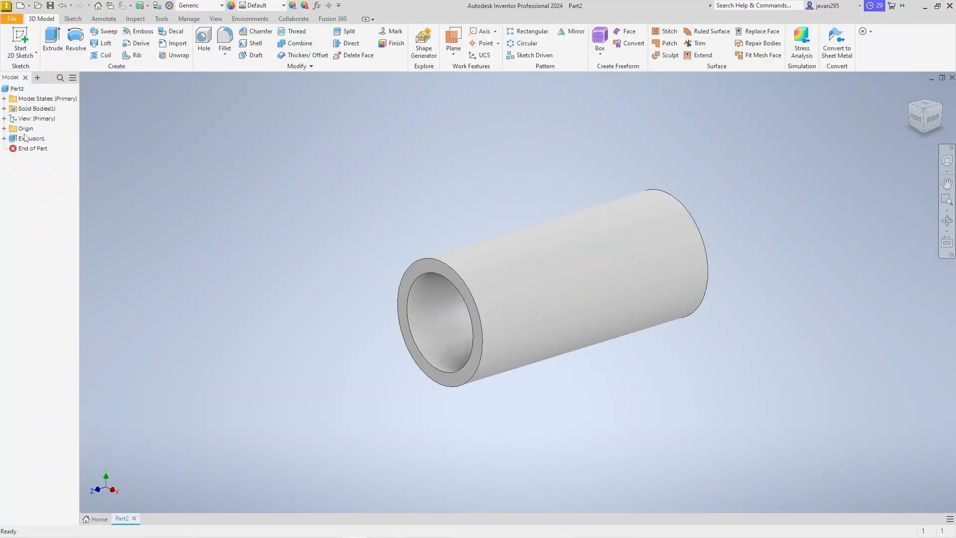
left_click(20, 39)
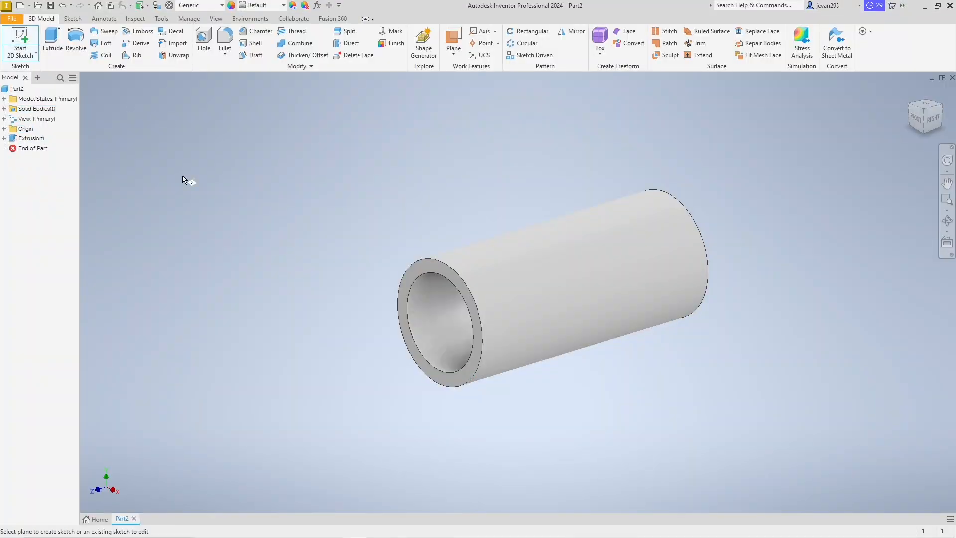
left_click(441, 273)
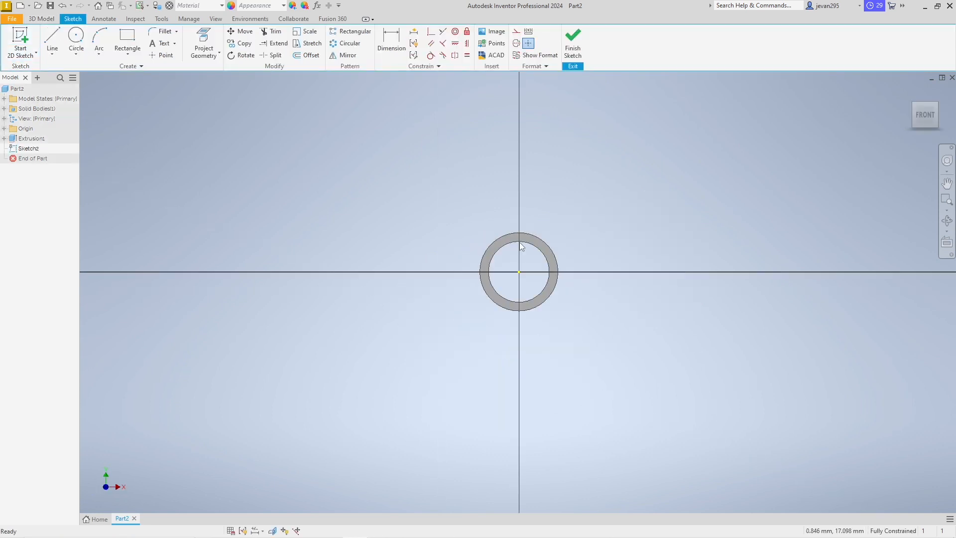
Step: Sketch a horizontal three-point centre rectangle, 3 mm wide and 2 mm high, centred on the uppermost point of the bore's edge
scroll(521, 240, "up", 5)
key("F2")
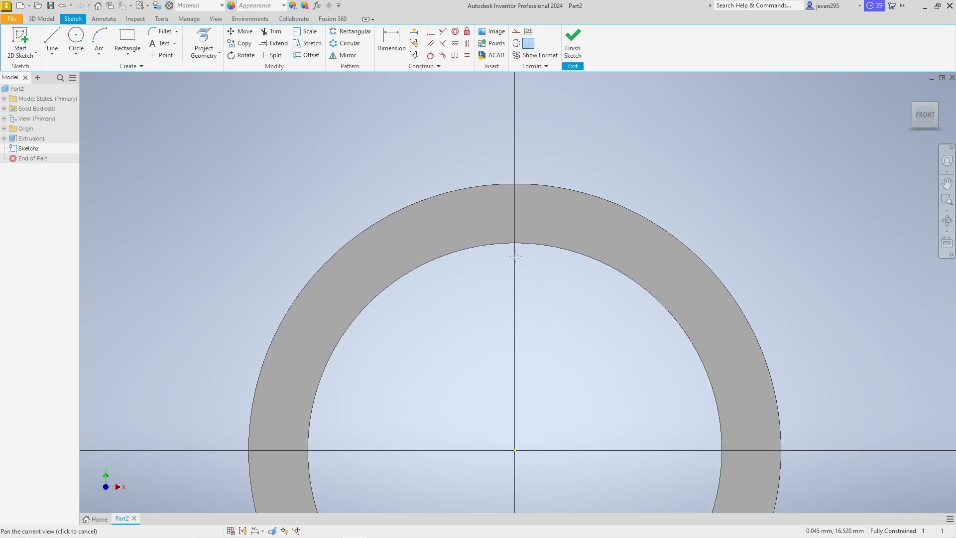
left_click_drag(509, 248, 505, 241)
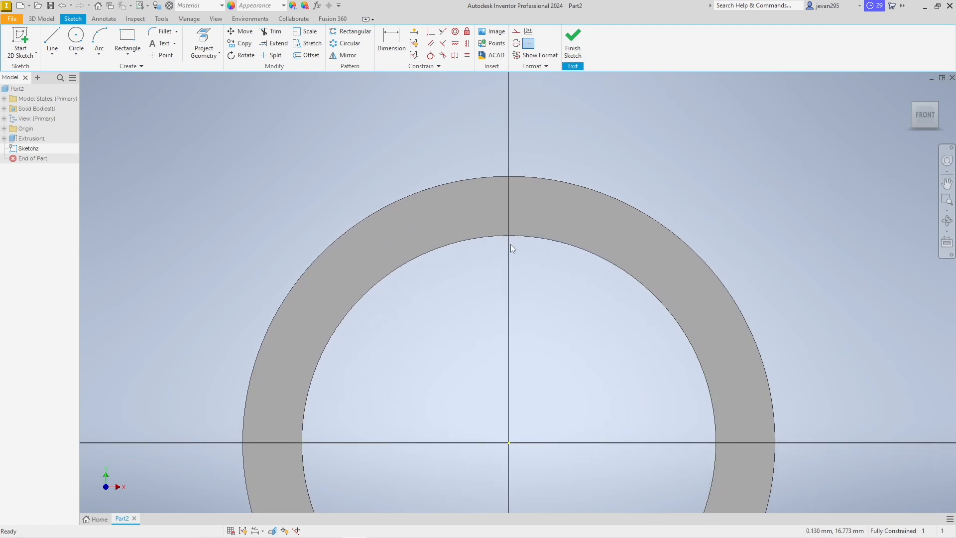
left_click(133, 56)
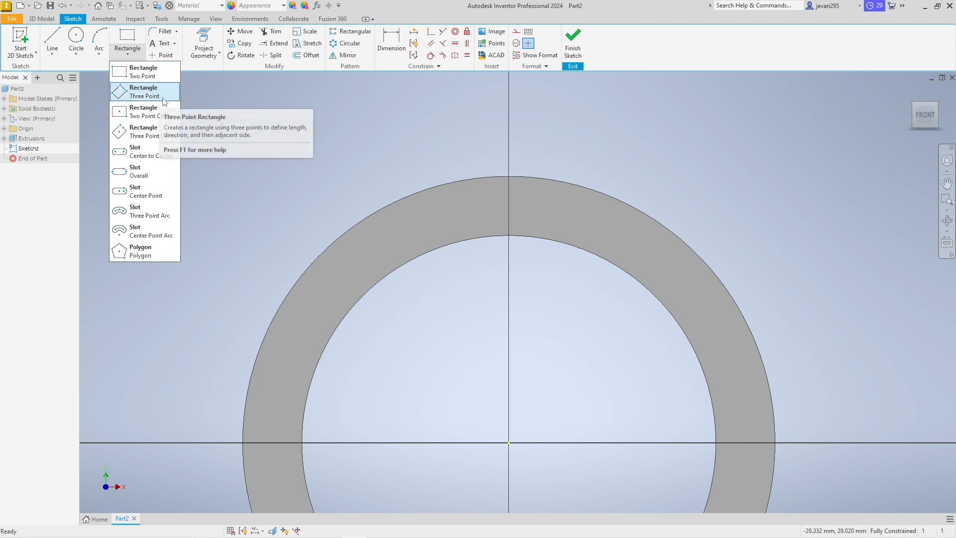
left_click(152, 132)
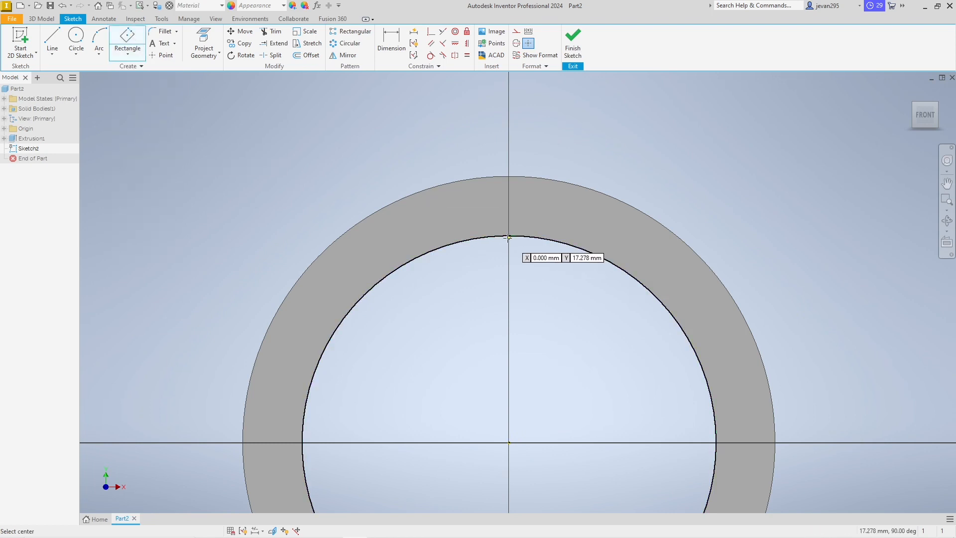
scroll(508, 237, "down", 5)
scroll(507, 236, "up", 15)
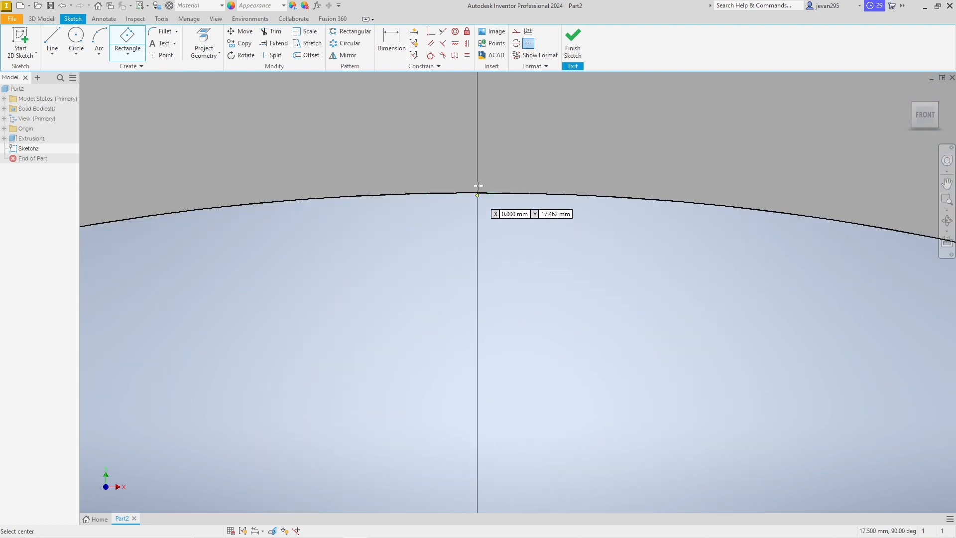
left_click(476, 193)
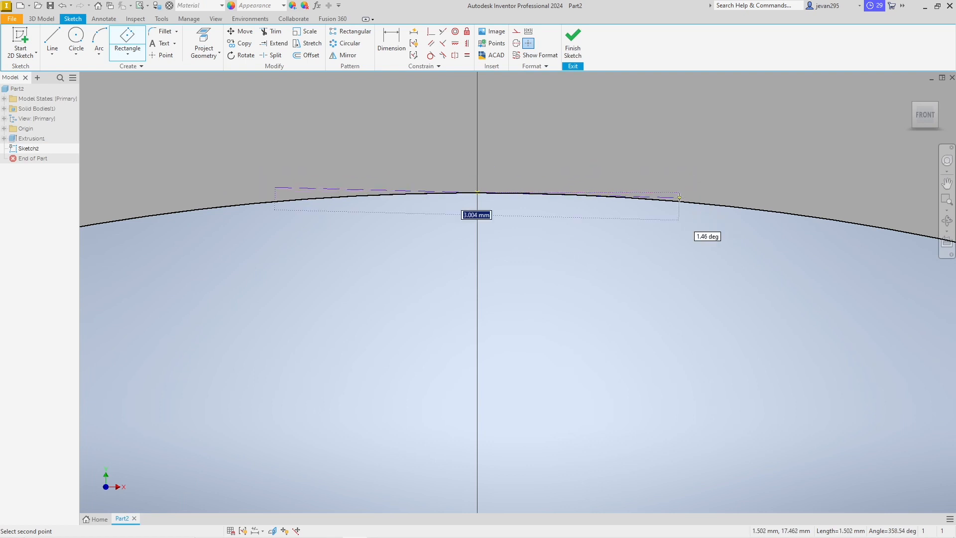
type("3")
key("Escape")
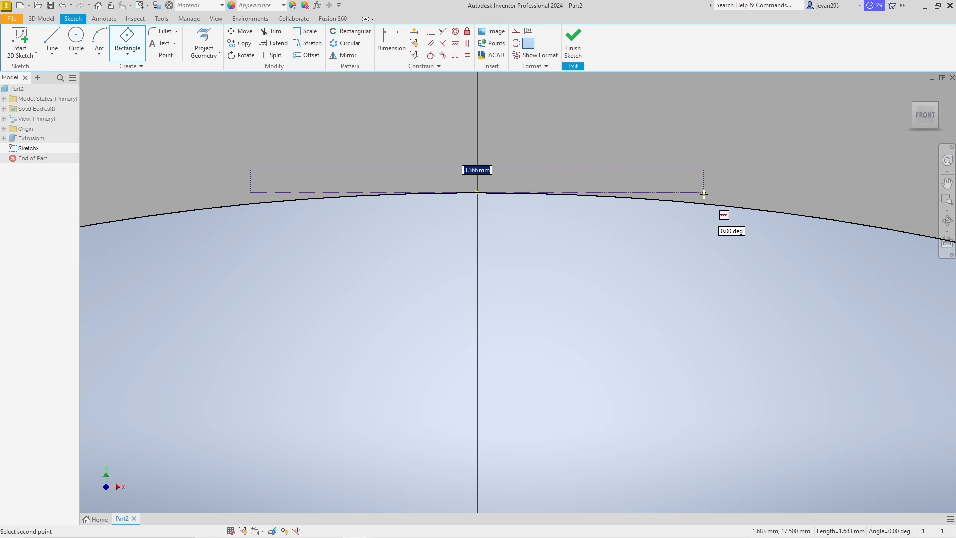
type("3")
key("Return")
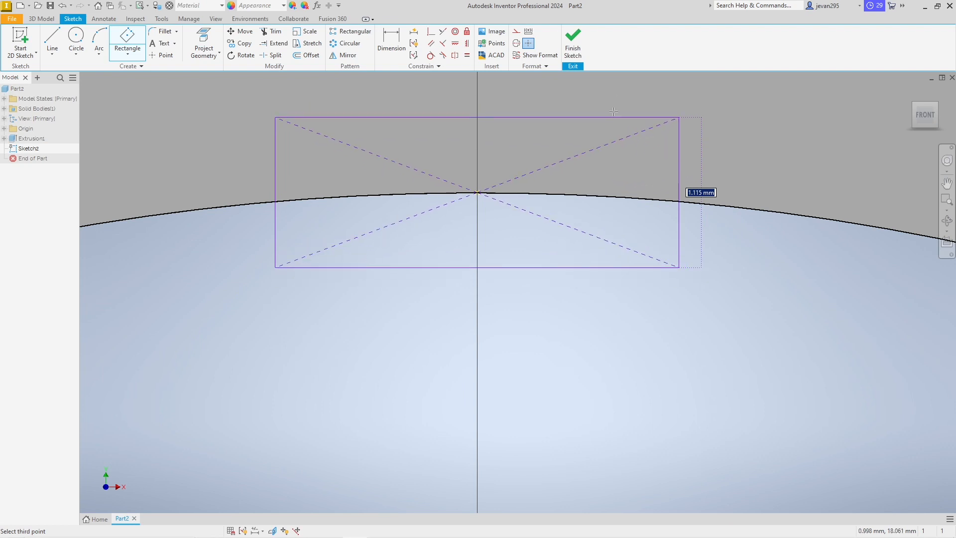
type("2")
key("Return")
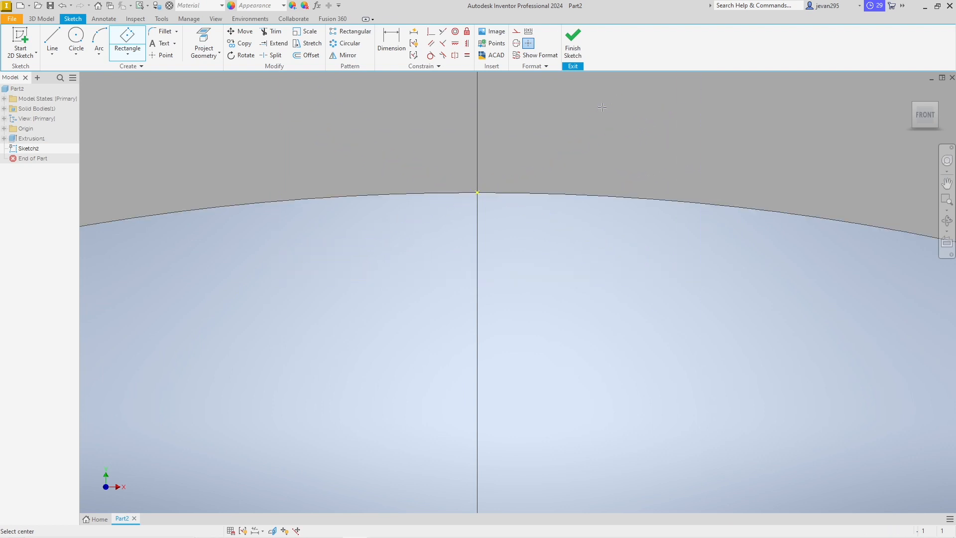
Step: Check the assembly's section drawing, set the groove rectangle's width to 7 mm and finish the sketch
key("alt+Tab")
key("alt+Tab")
key("alt+Tab")
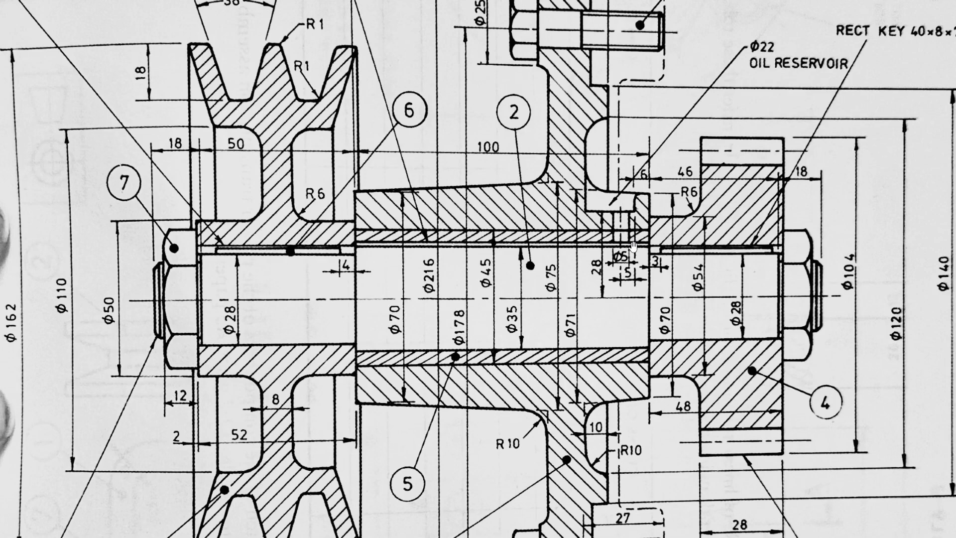
key("alt+Tab")
key("alt+Tab")
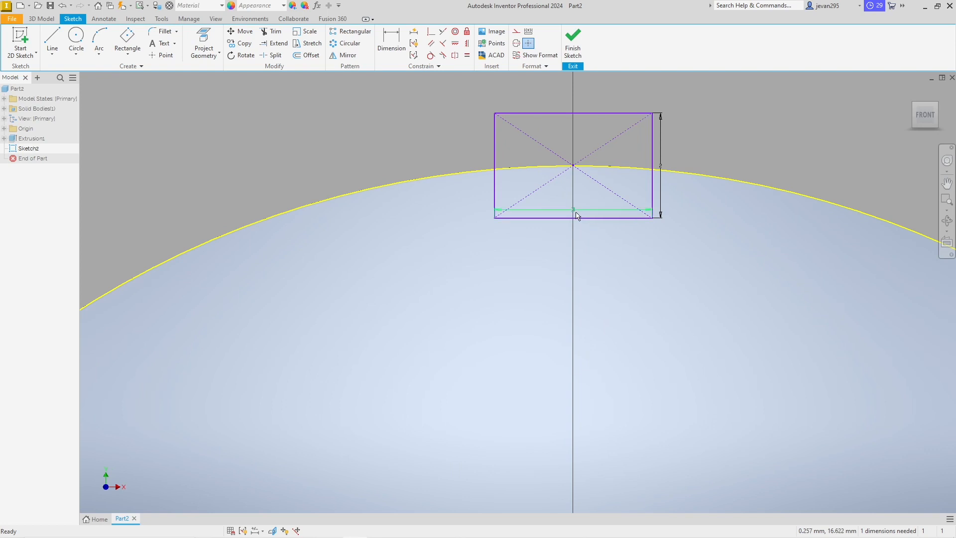
double_click(572, 213)
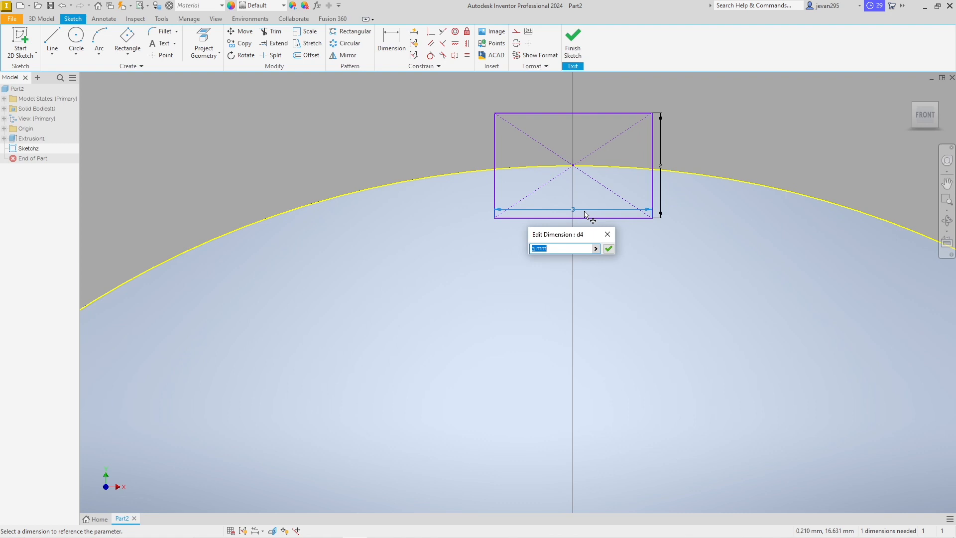
type("7")
key("Return")
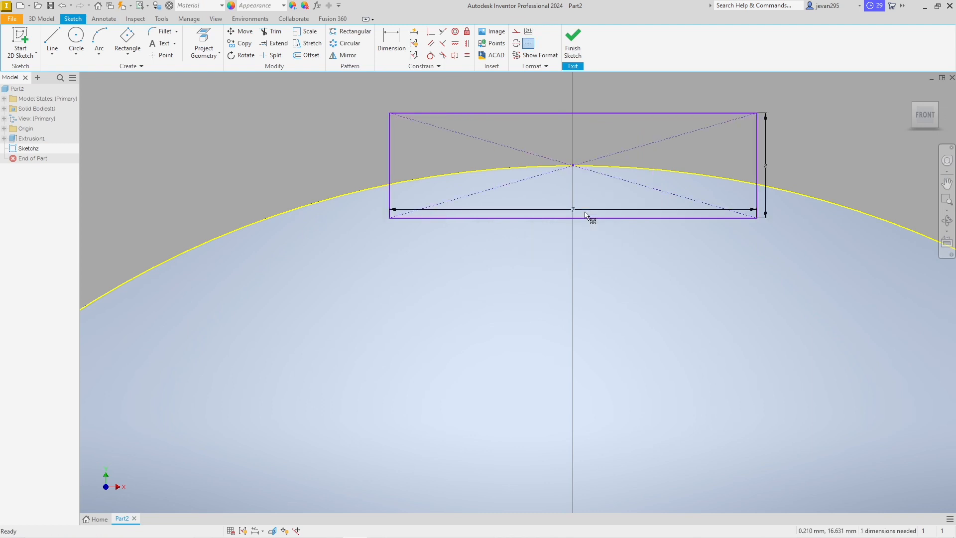
left_click(572, 46)
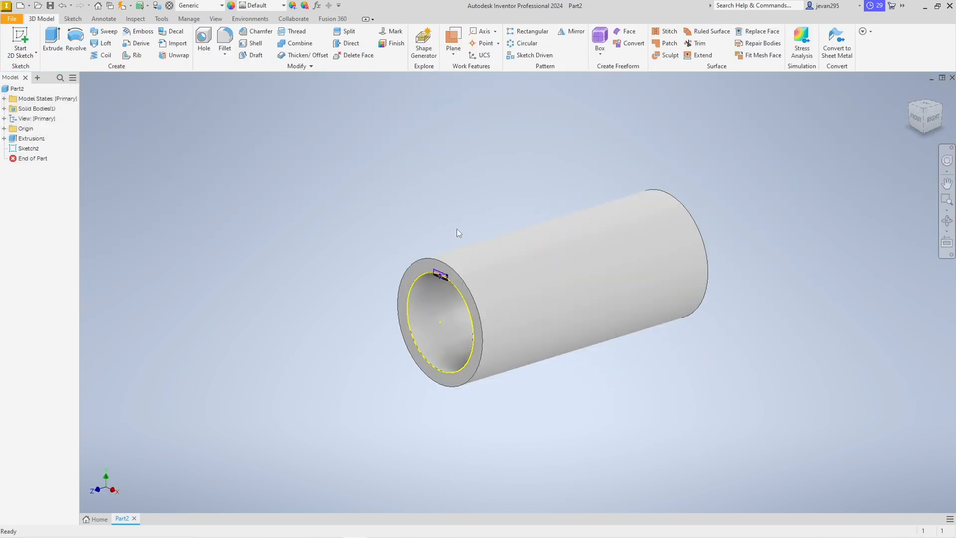
Step: Cut both halves of the 7 mm × 2 mm rectangle through all of the bush to form the groove in the bore
scroll(447, 284, "down", 5)
scroll(445, 283, "up", 10)
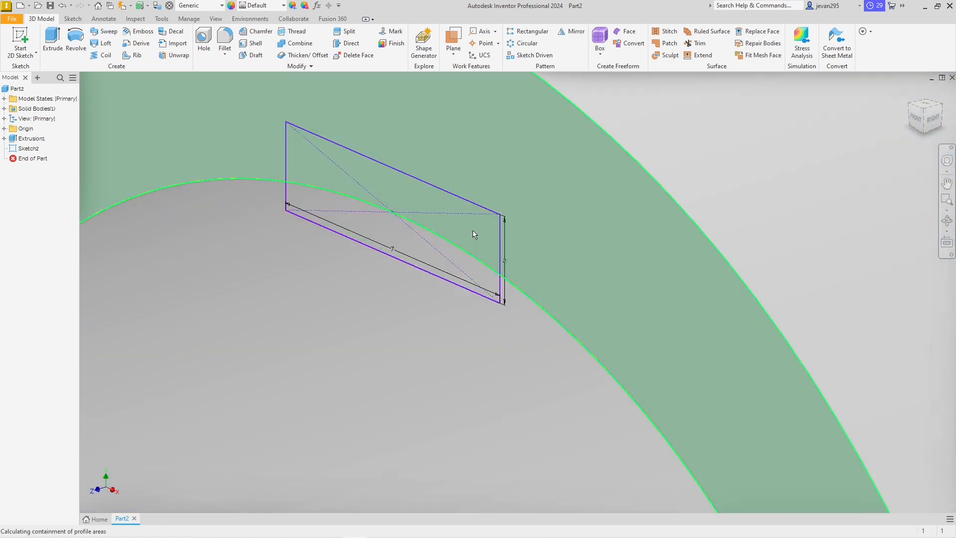
key("e")
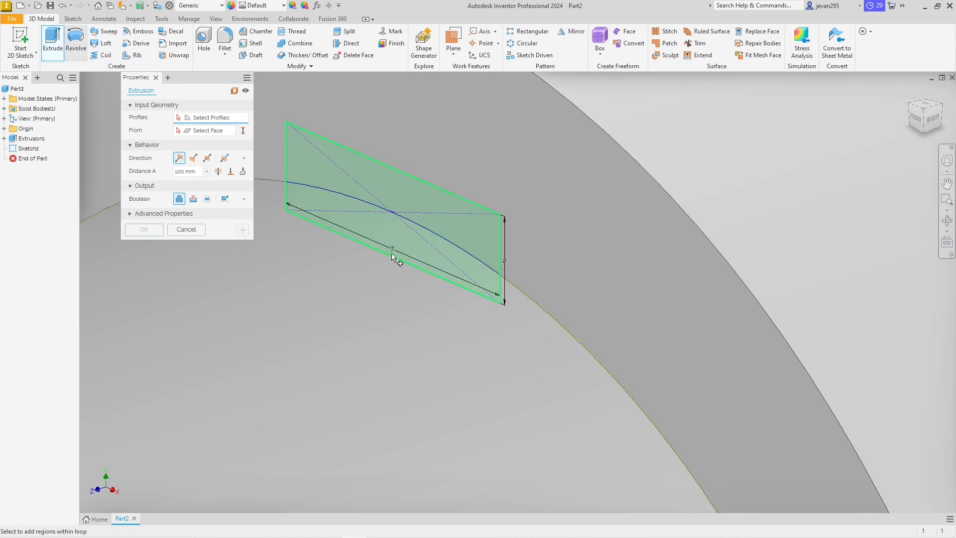
left_click(457, 264)
left_click(493, 287)
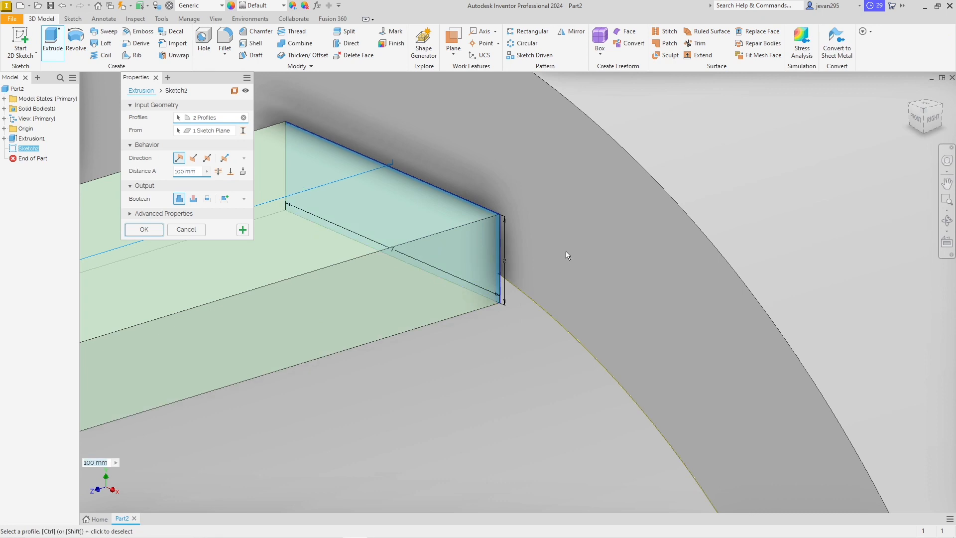
left_click(193, 199)
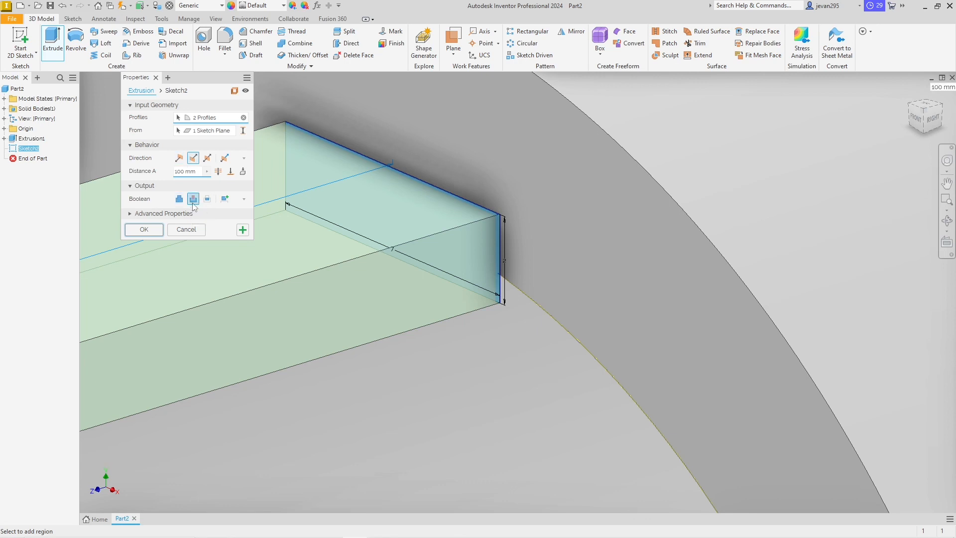
left_click(219, 173)
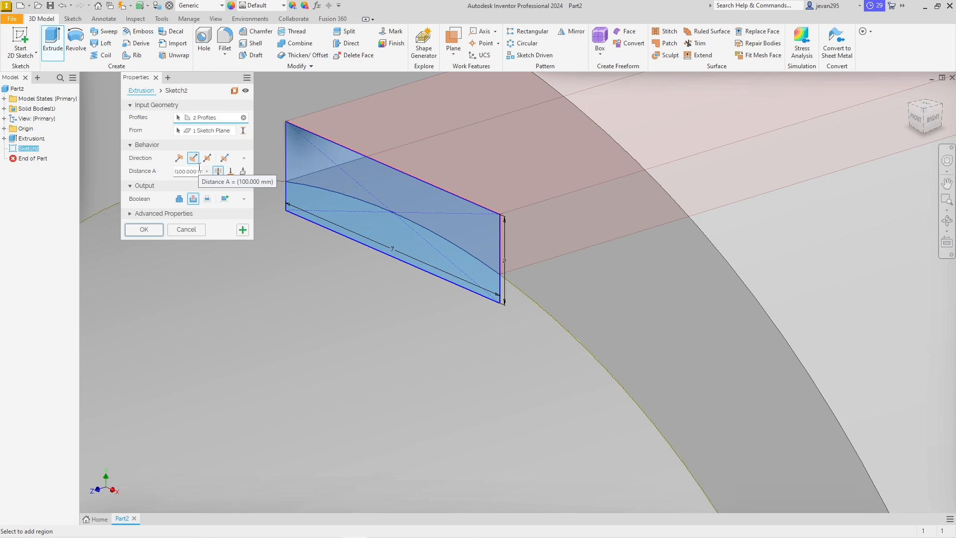
left_click(144, 229)
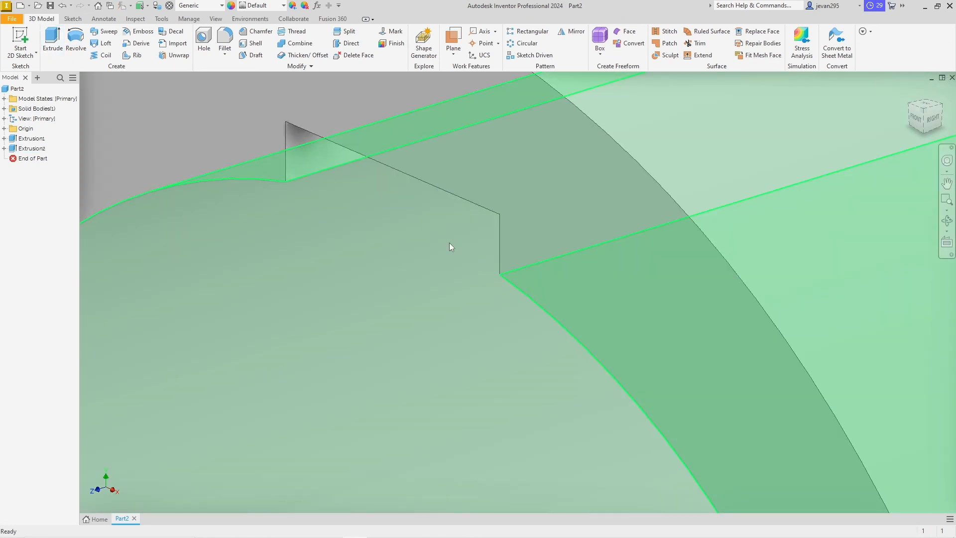
Step: Inspect the groove inside the bore and start a sketch on its flat floor
mouse_move(449, 243)
middle_mouse_down("shift")
mouse_move(458, 235)
mouse_move(448, 239)
middle_mouse_up("shift")
left_click(932, 116)
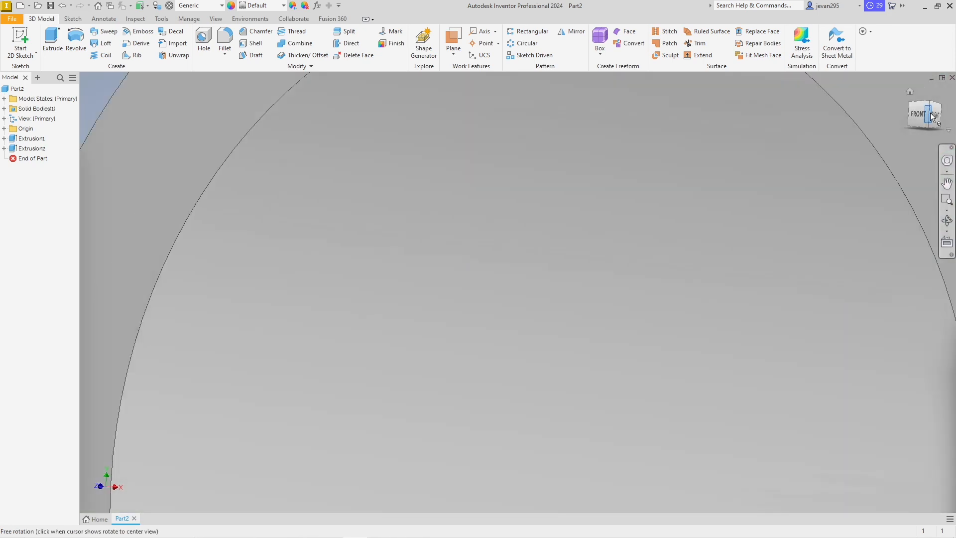
left_click(925, 105)
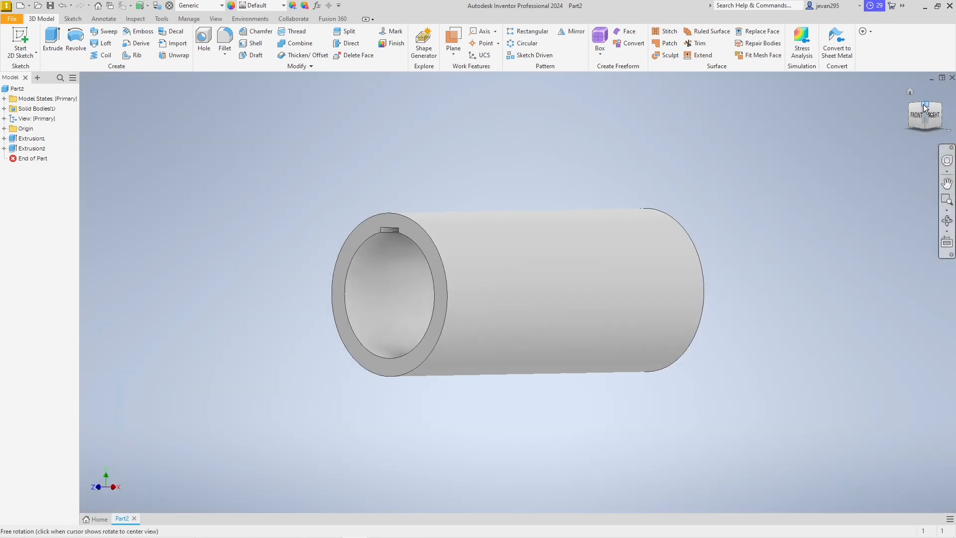
left_click(926, 133)
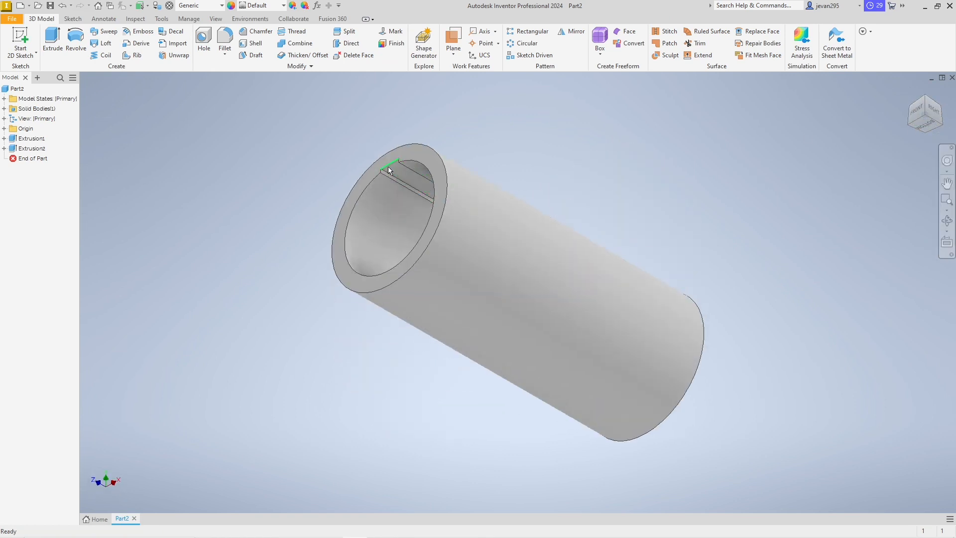
key("F4")
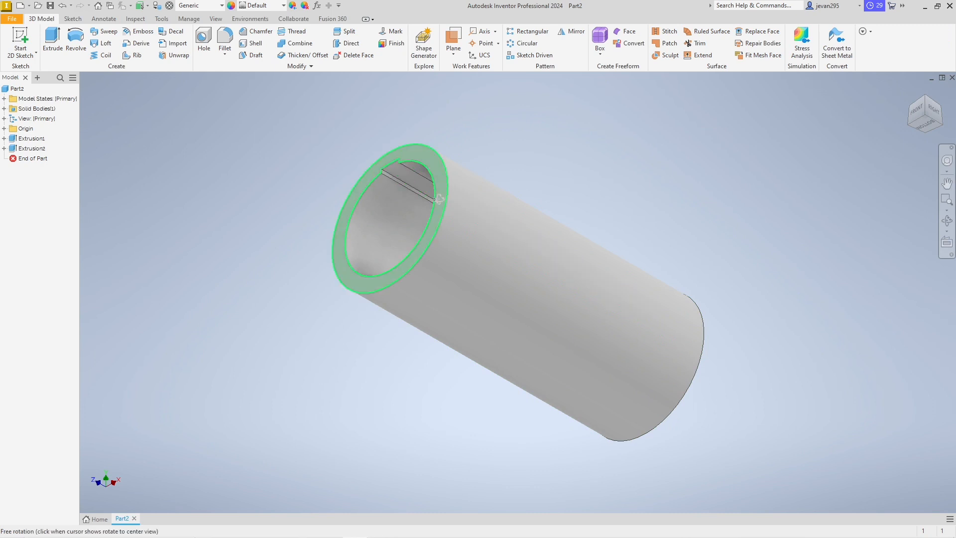
left_click_drag(461, 196, 504, 193)
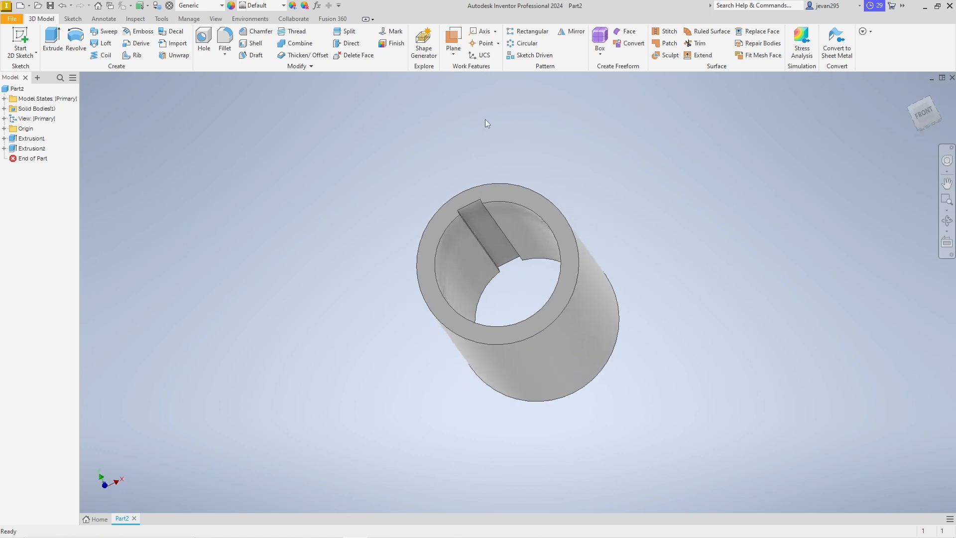
left_click(20, 42)
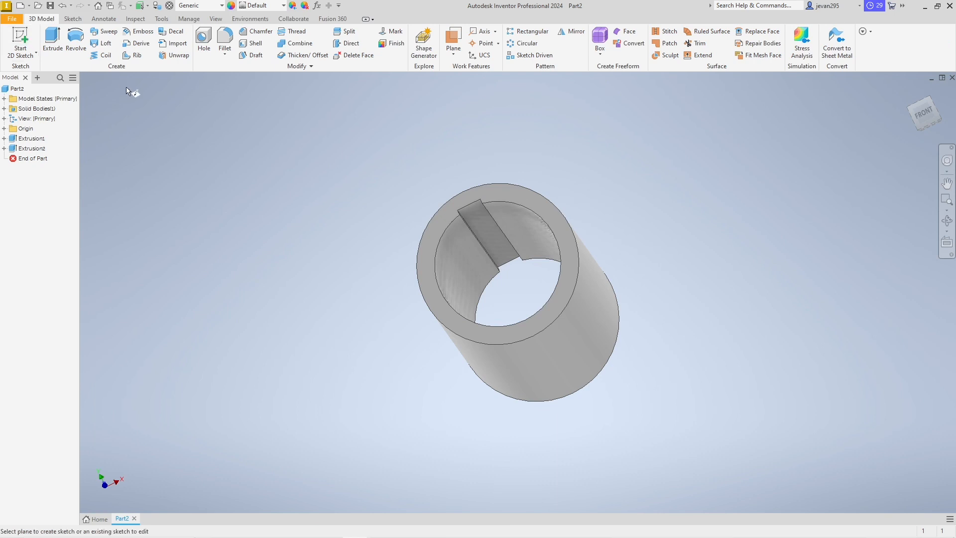
left_click(486, 225)
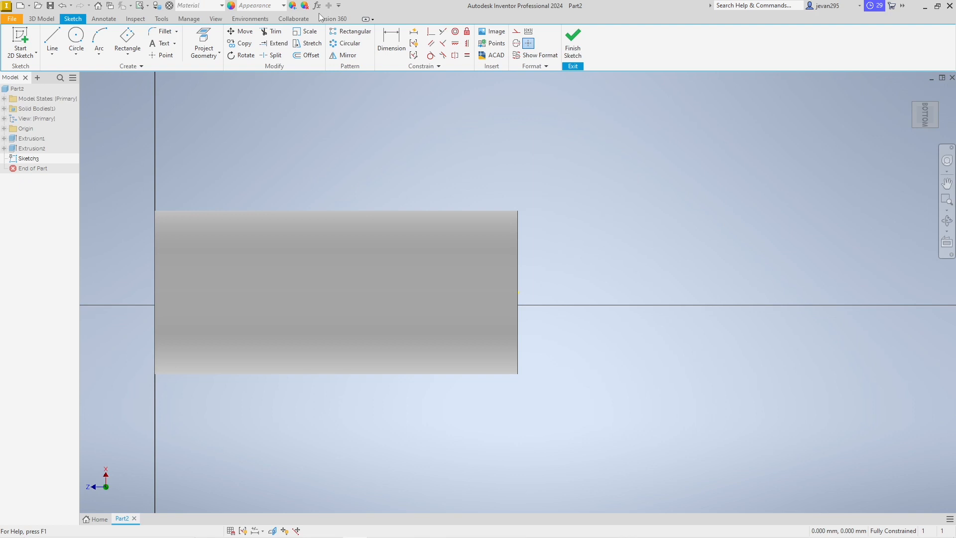
Step: Create a half section view of the bush parallel to the groove's floor, offset 3.25 mm
left_click(217, 19)
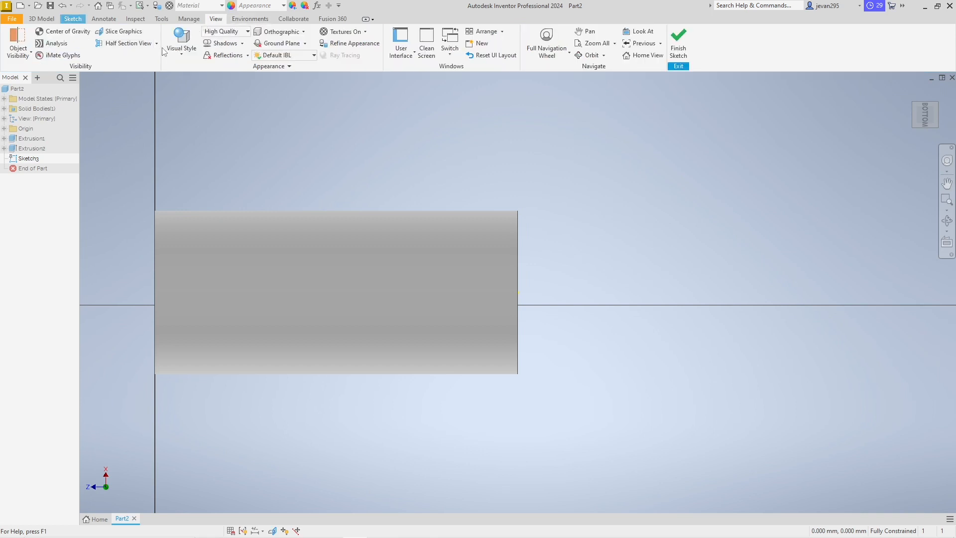
left_click(137, 45)
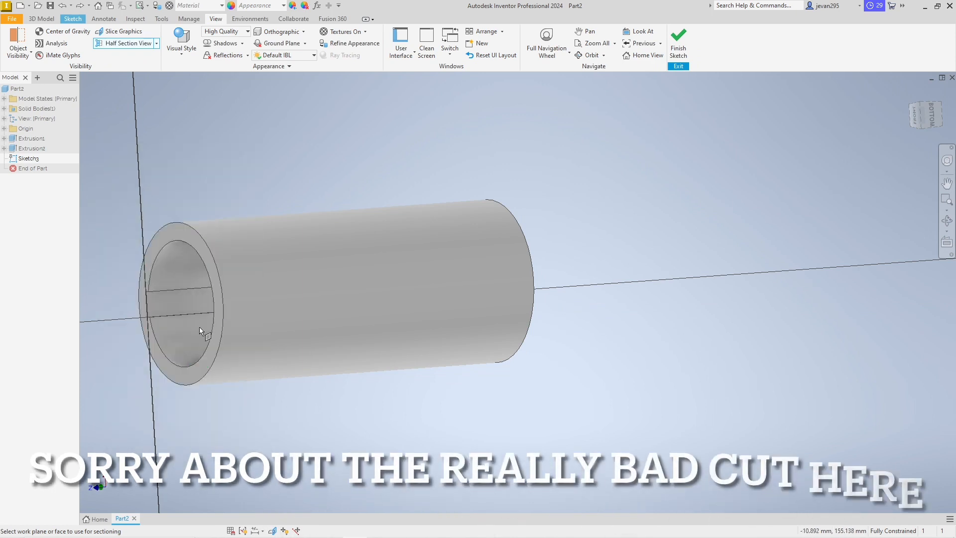
left_click(172, 306)
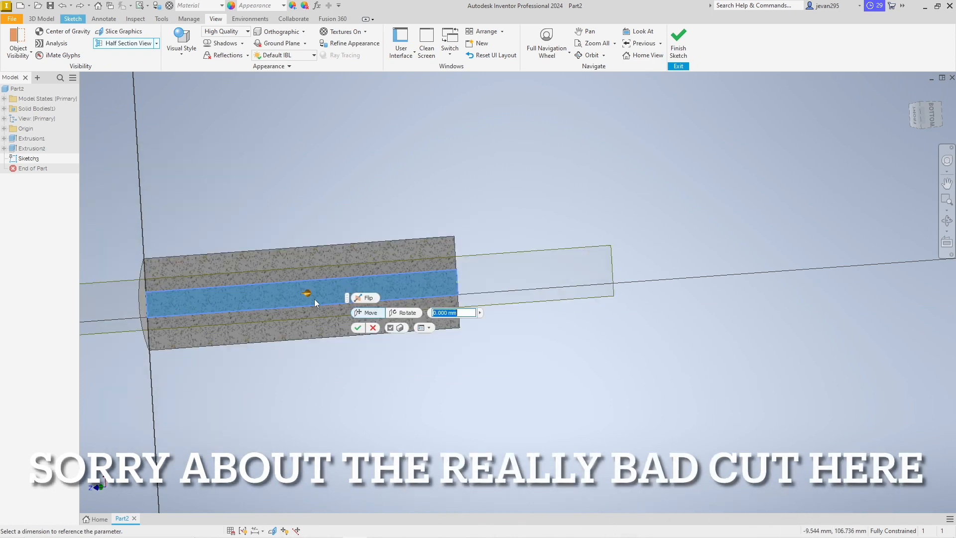
type("2.5")
key("Return")
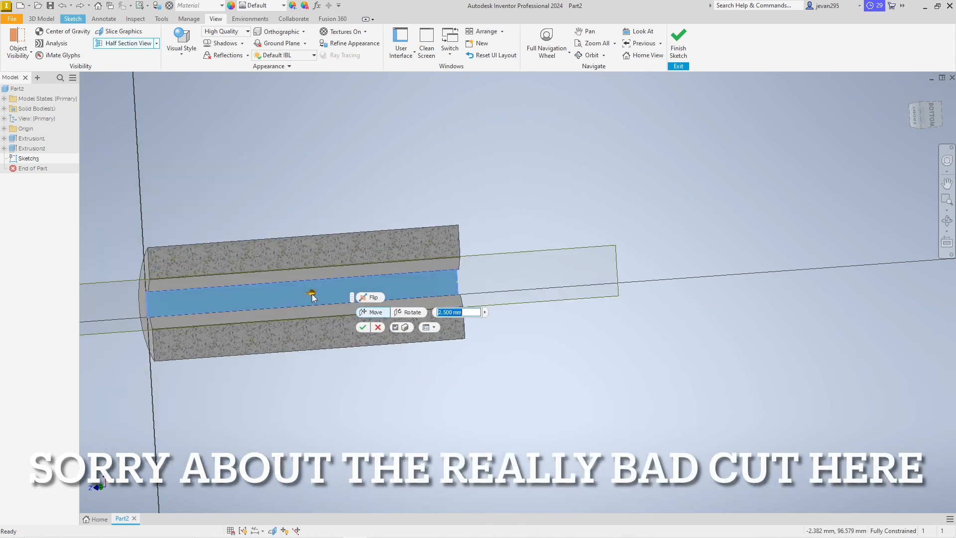
type("3.25")
key("Return")
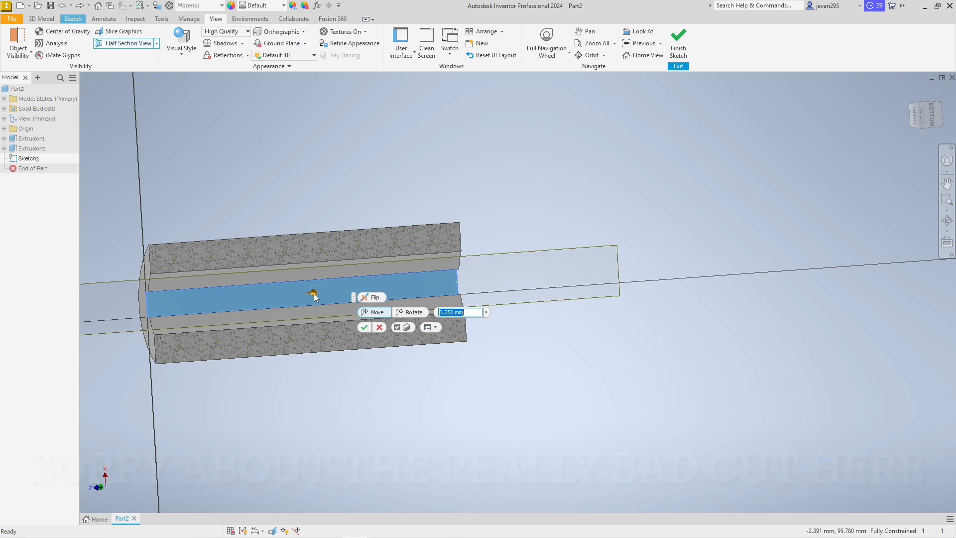
left_click(365, 327)
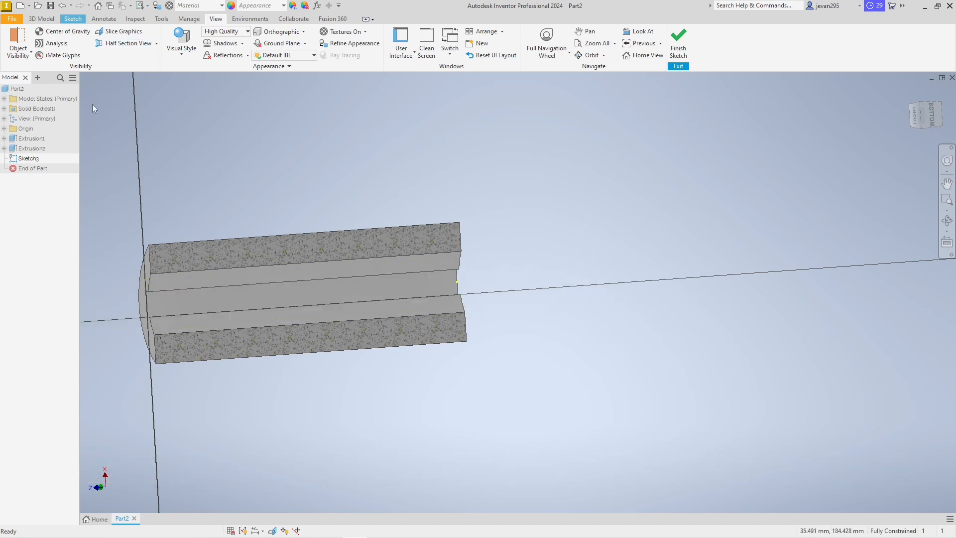
Step: Leave the empty sketch and start a new one on the groove's floor in the sectioned view
left_click(42, 18)
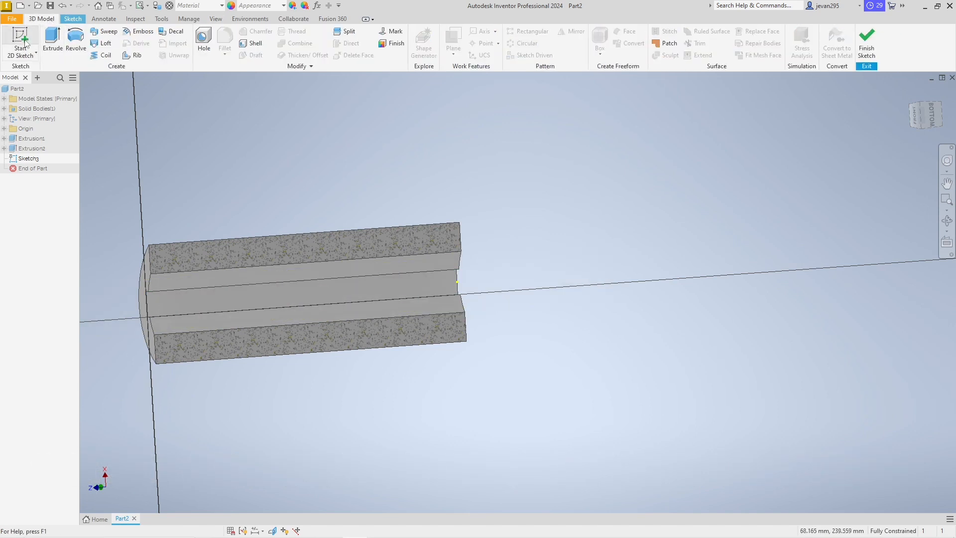
key("Escape")
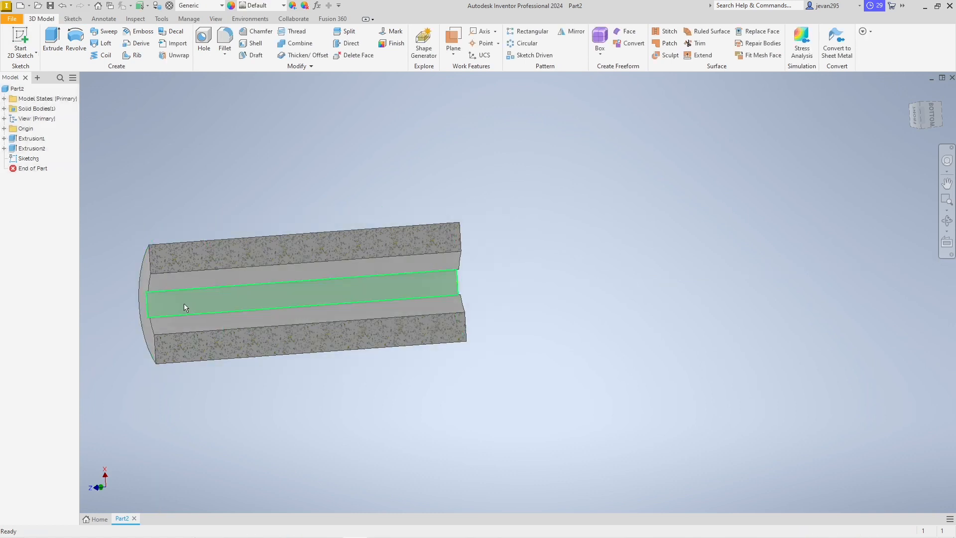
left_click(180, 303)
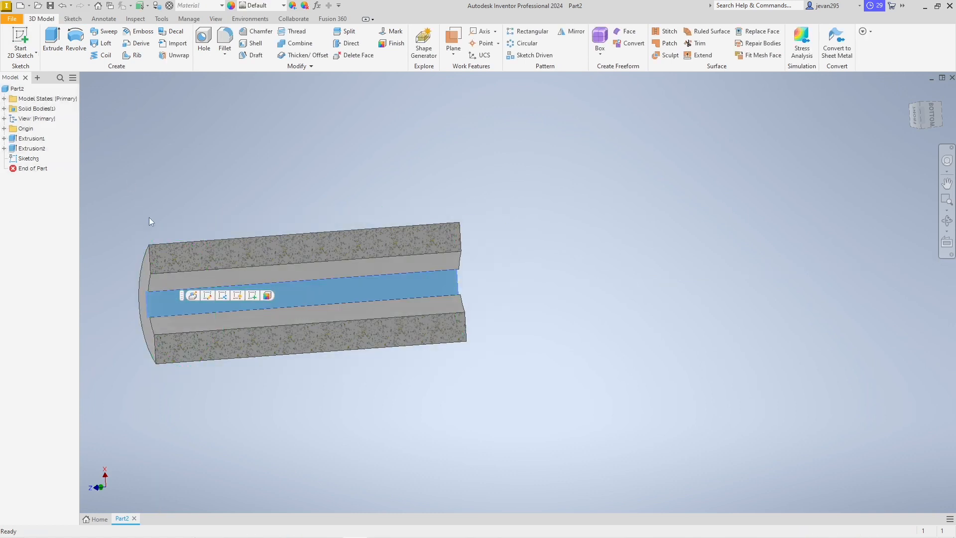
left_click(21, 39)
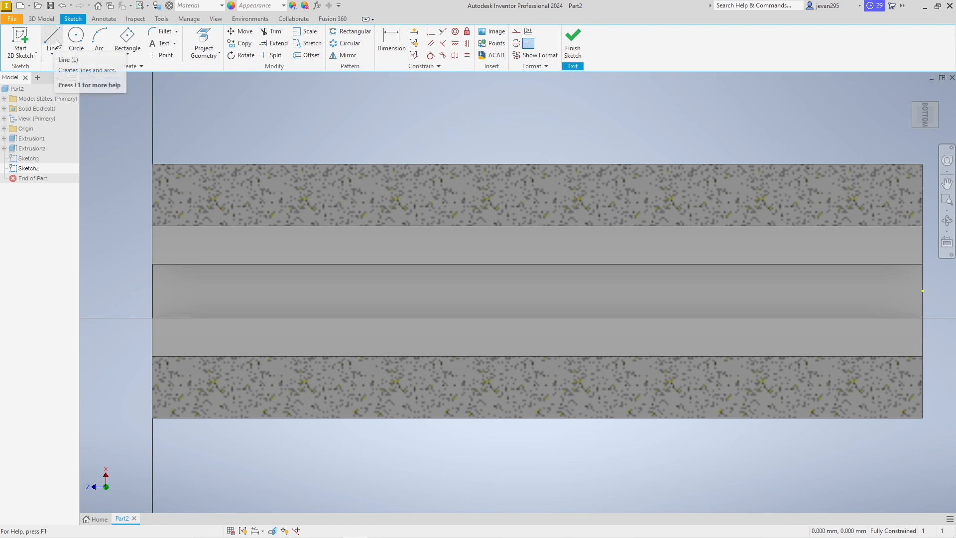
Step: Sketch a circle with a diameter of 5 mm on the groove's floor near the bush's end at the sketch origin
left_click(76, 37)
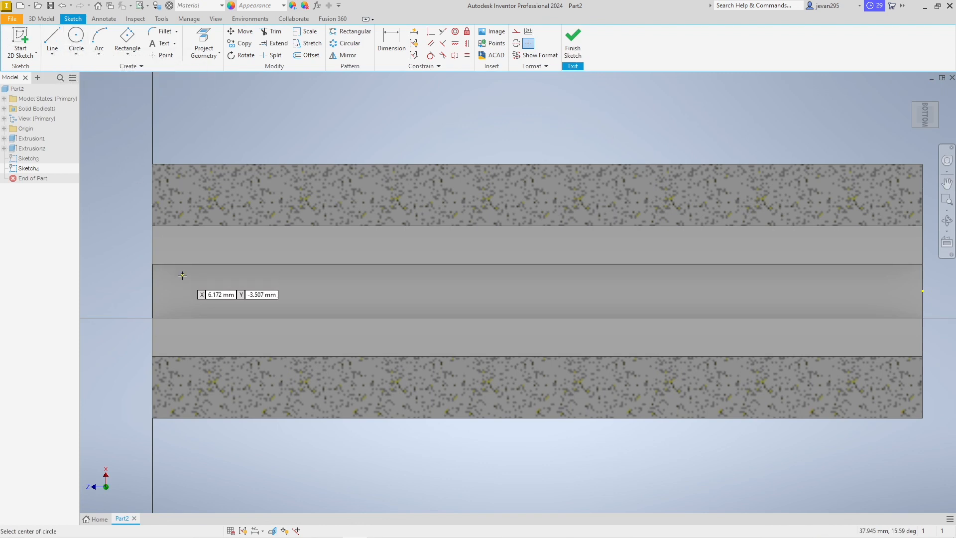
left_click(206, 294)
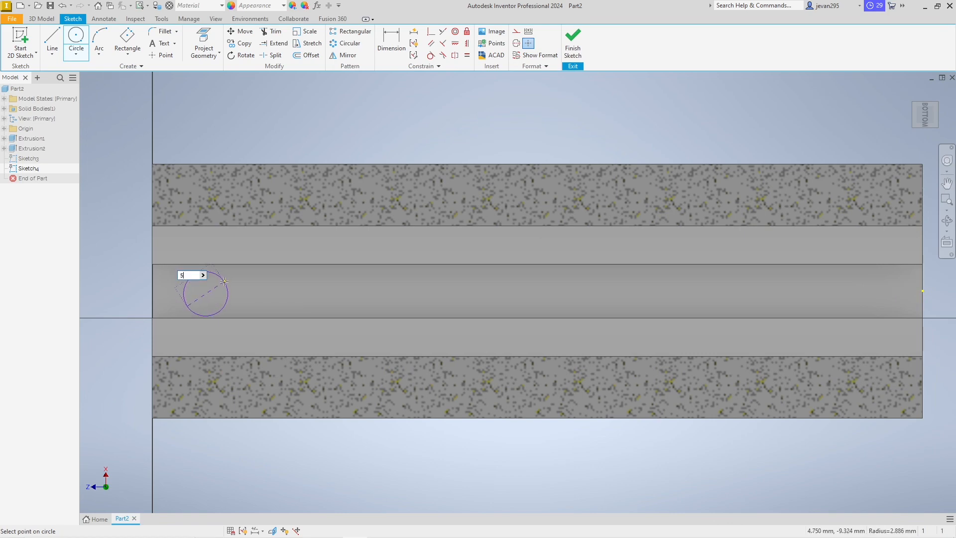
left_click(224, 281)
Step: Check the 5 mm hole's position in the assembly photo and on page 3 of the Belt Drive Assembly PDF, returning to Inventor
key("alt+Tab")
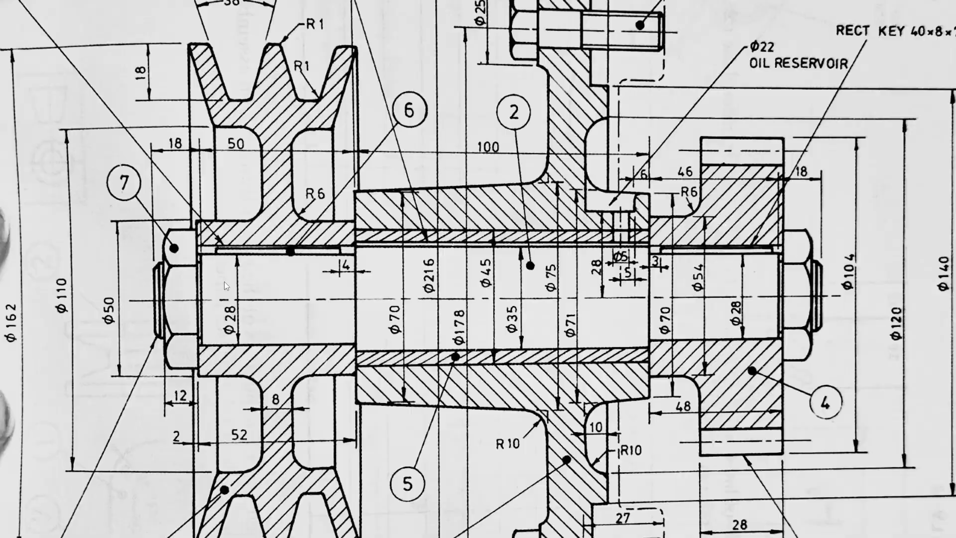
key("alt+Tab")
key("Tab")
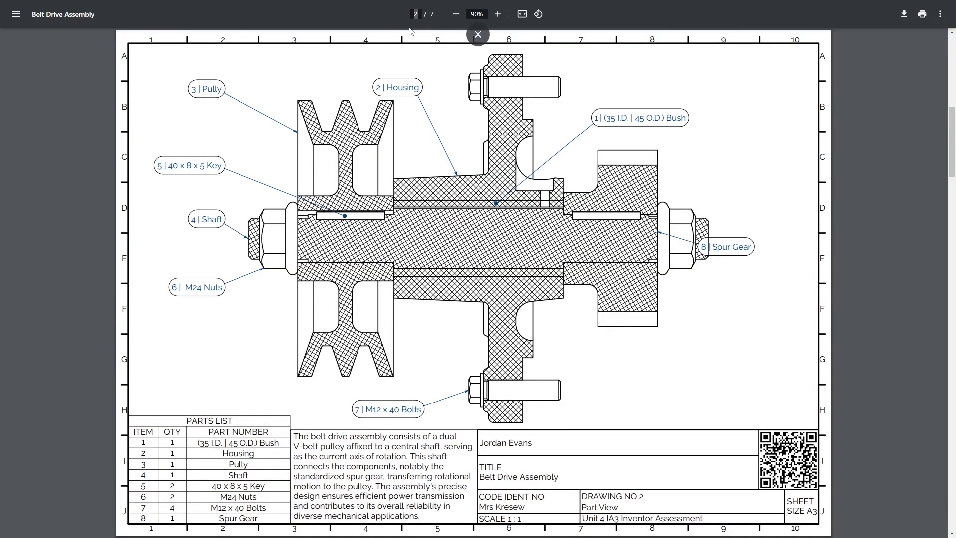
type("3")
key("Return")
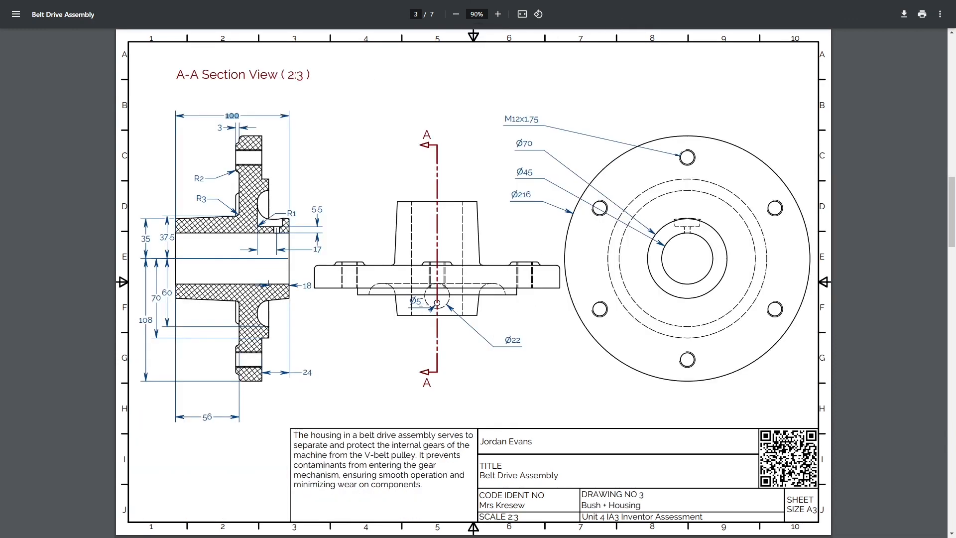
key("alt+Tab")
key("Tab")
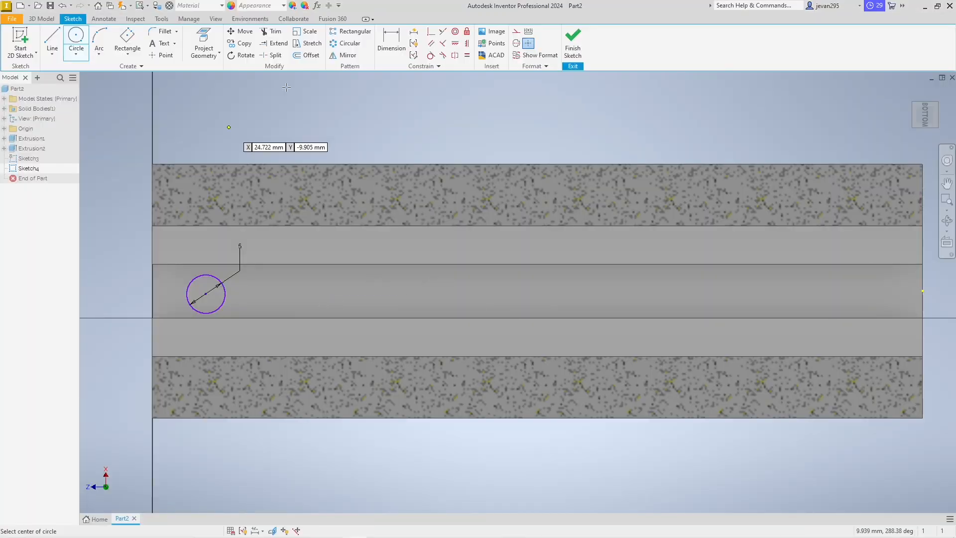
Step: Dimension the circle's centre from the bush's nearest end as 5+6 mm, consulting the reference drawing for the offsets
left_click(383, 42)
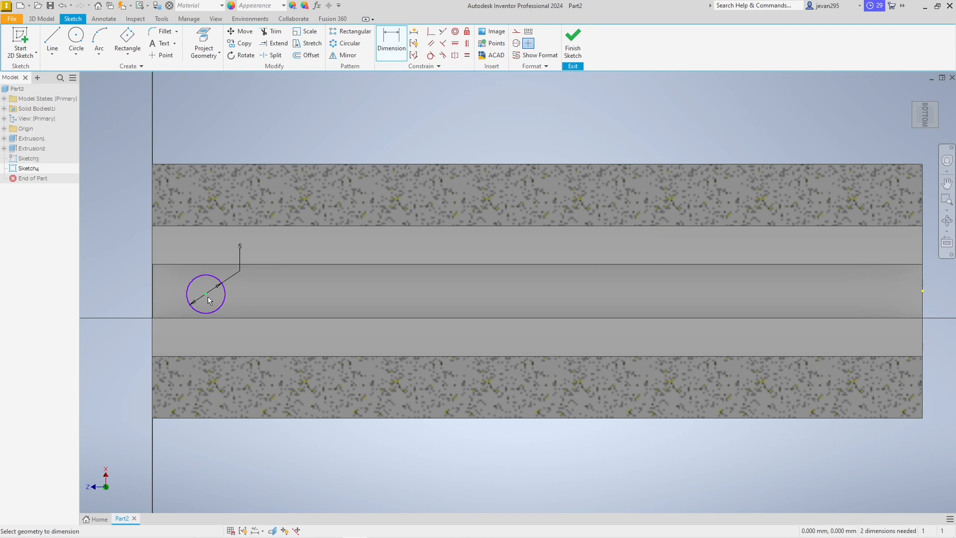
left_click(152, 296)
left_click(176, 115)
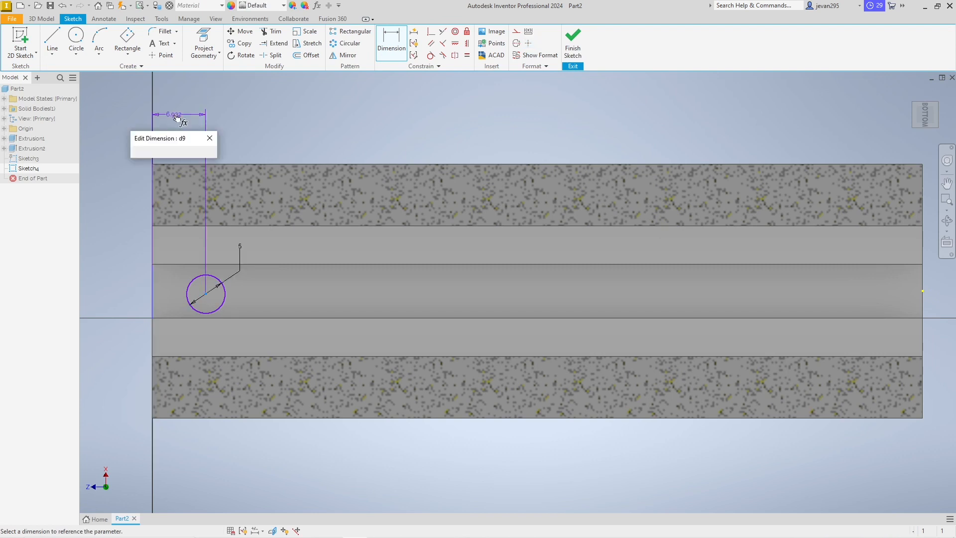
key("alt+Tab")
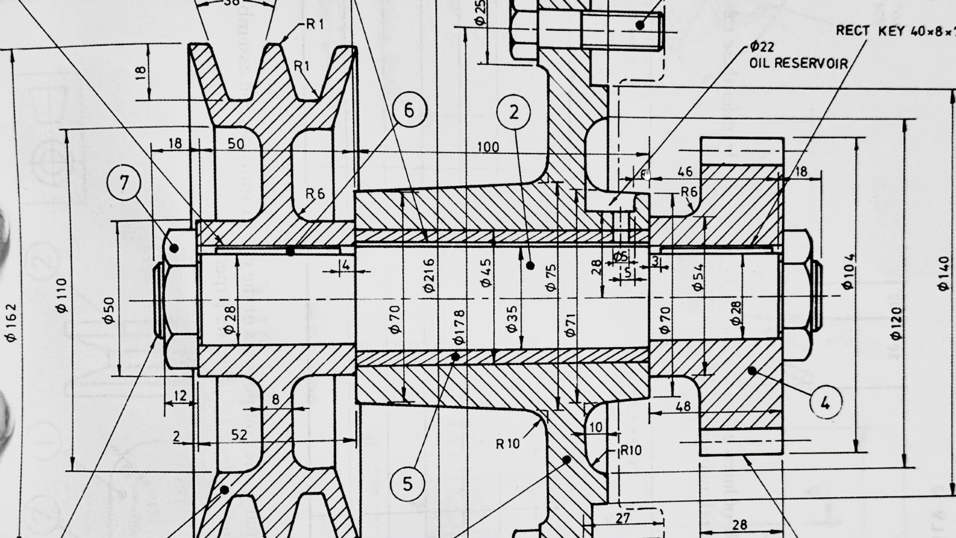
key("alt+Tab")
key("alt+Tab")
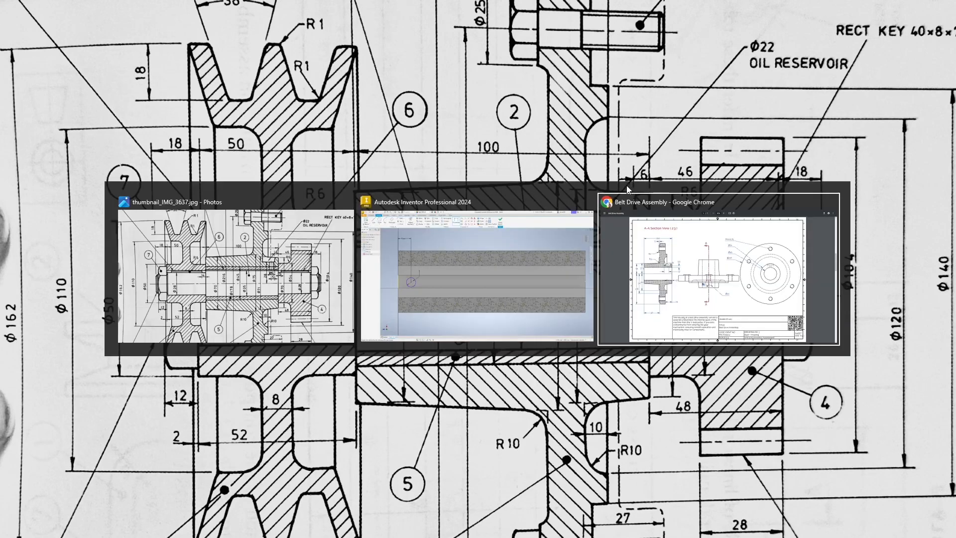
key("alt+shift+Tab")
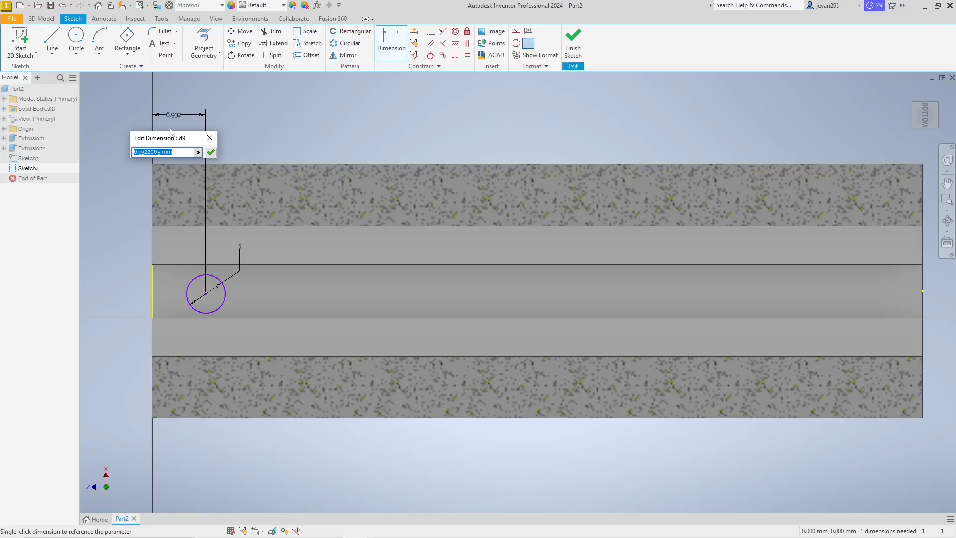
type("5+6")
key("Return")
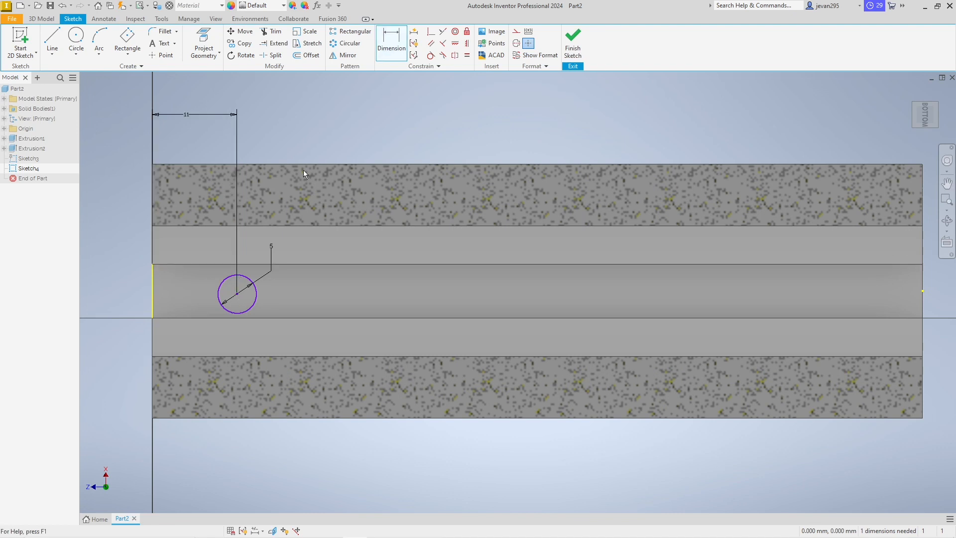
Step: Add a driven dimension across the groove floor's width between its two long edges
left_click(169, 264)
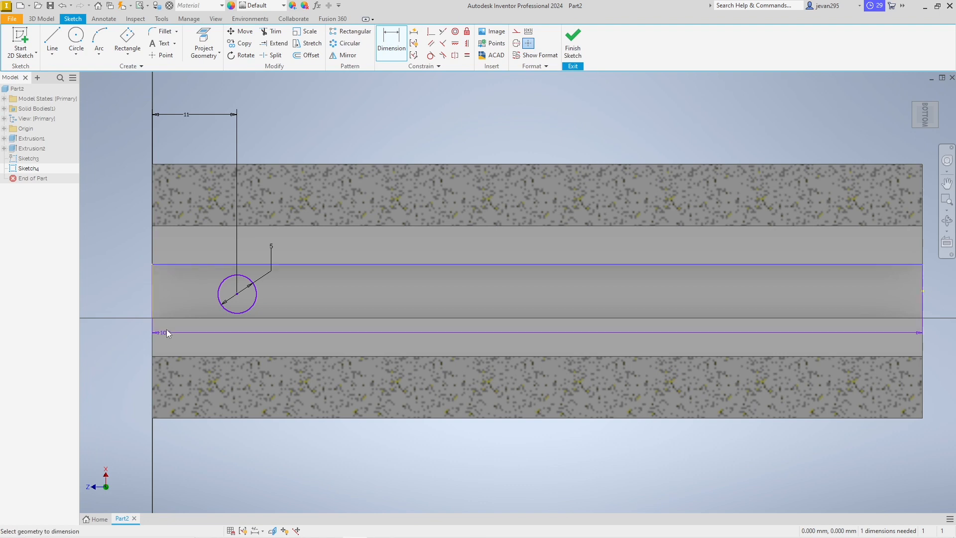
left_click(168, 318)
left_click(119, 293)
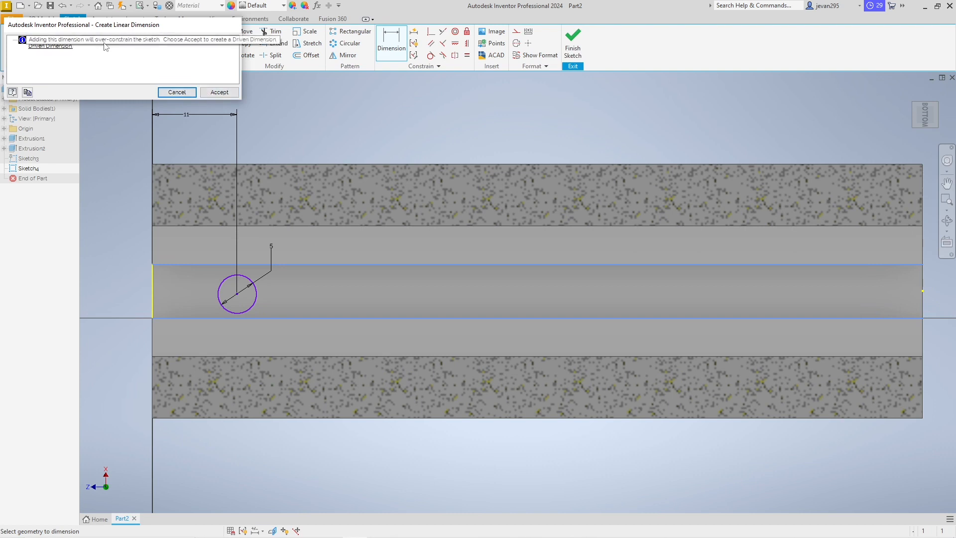
left_click(217, 92)
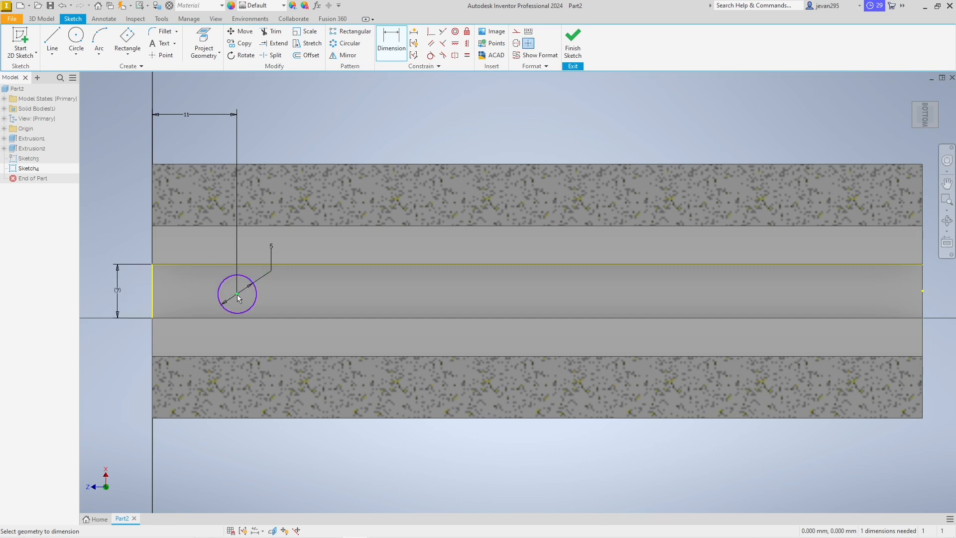
Step: Dimension the circle's centre from the groove's lower long edge as half the driven groove width, using d10/2
left_click(214, 317)
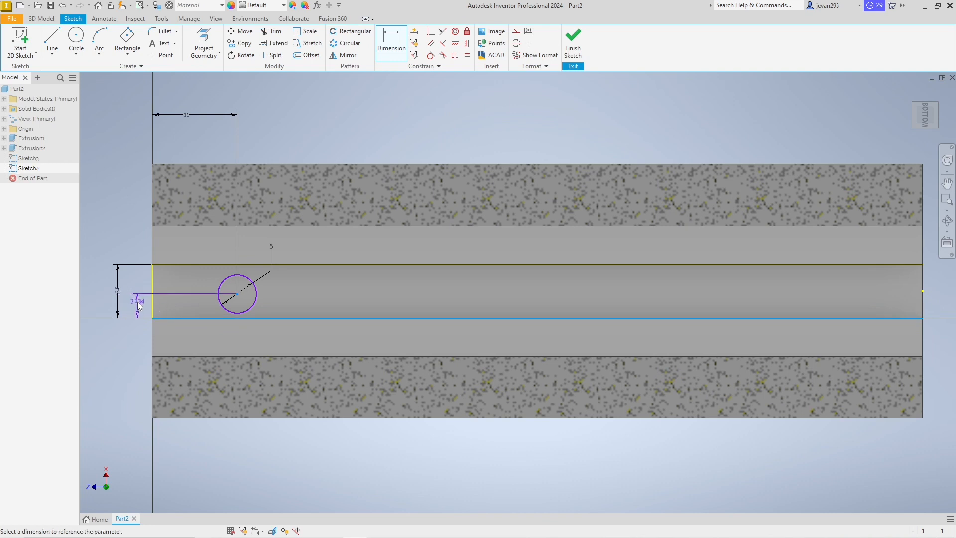
left_click(142, 298)
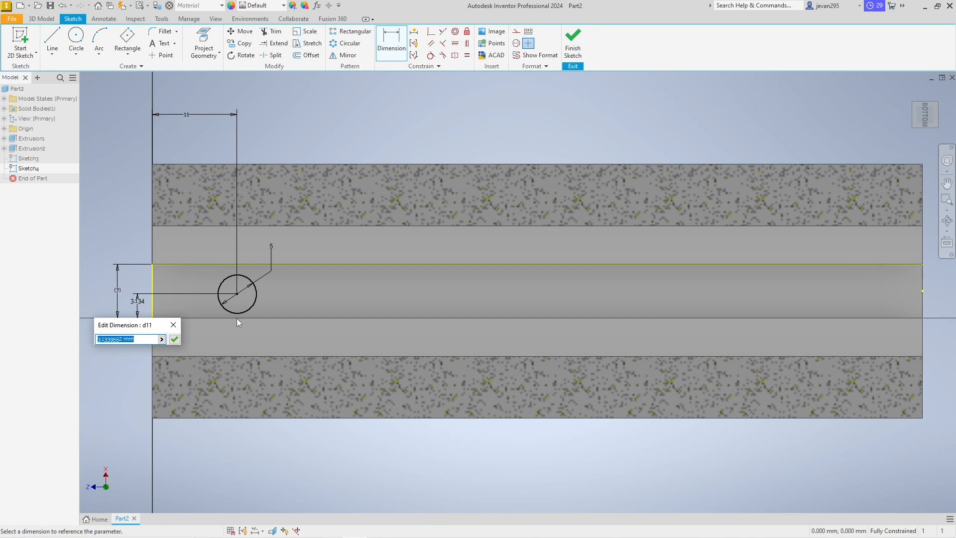
left_click(118, 291)
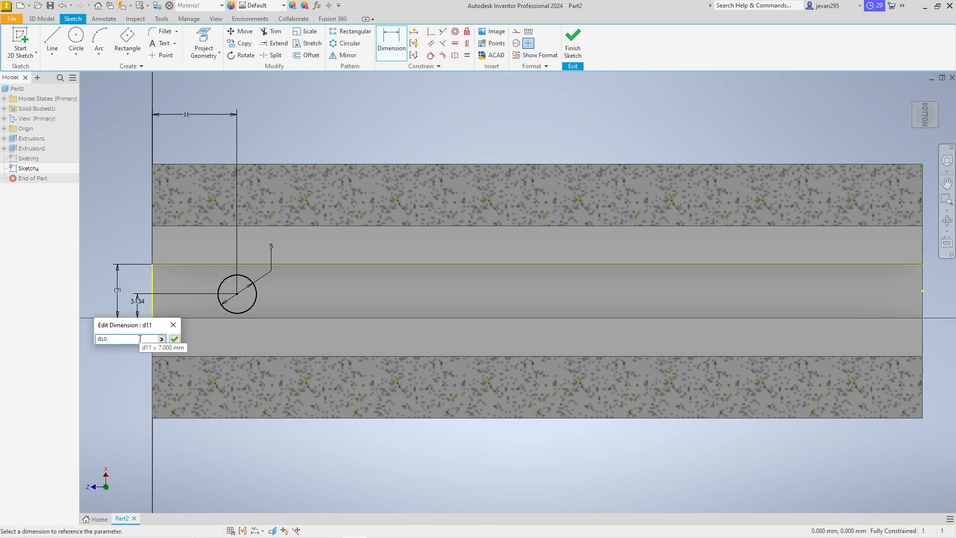
type("/2")
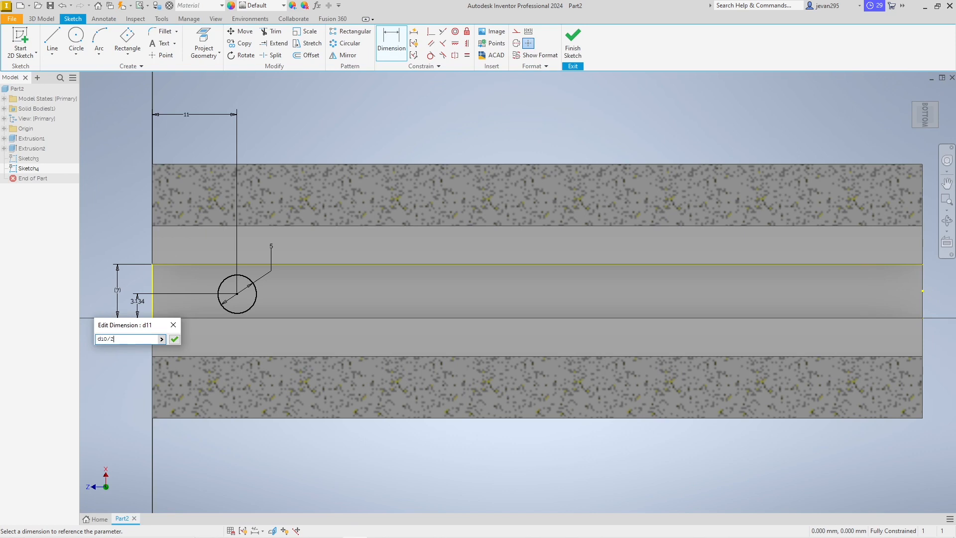
left_click(174, 339)
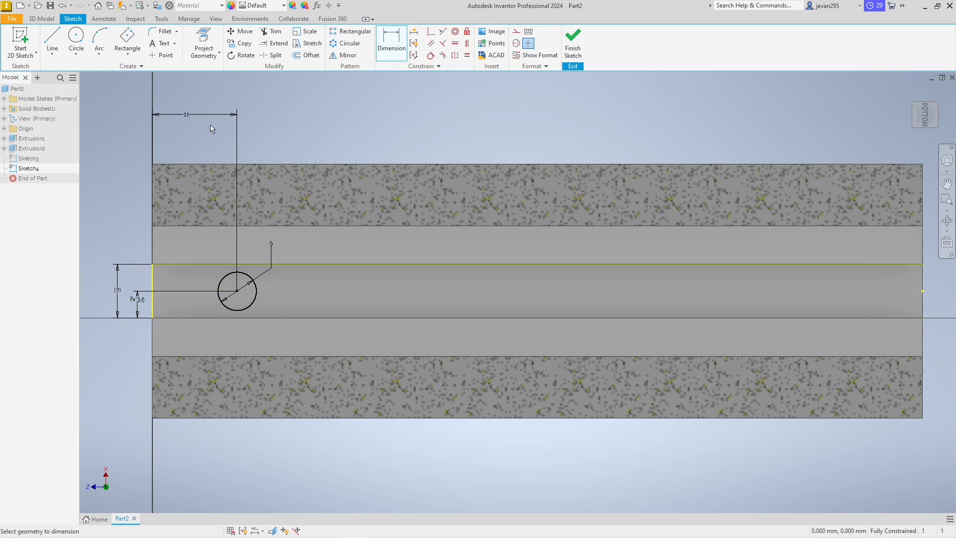
Step: Finish the sketch and extrude the circle as a Through All cut through the bush's wall
left_click(571, 50)
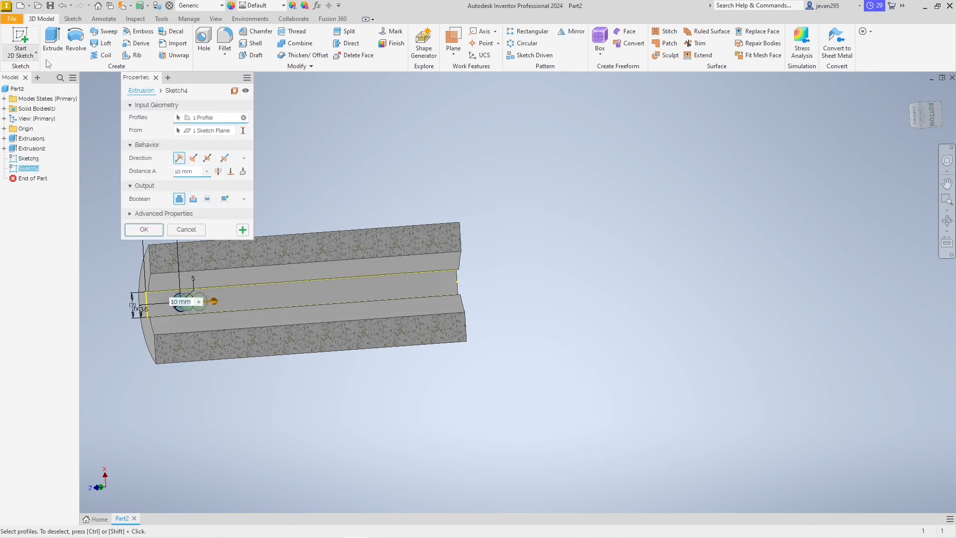
left_click(193, 199)
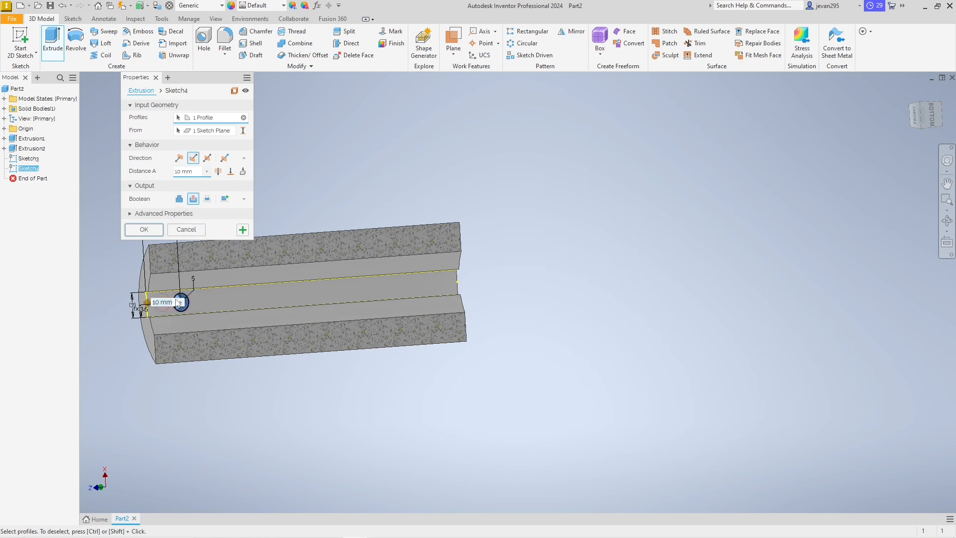
scroll(178, 299, "up", 3)
scroll(177, 282, "up", 2)
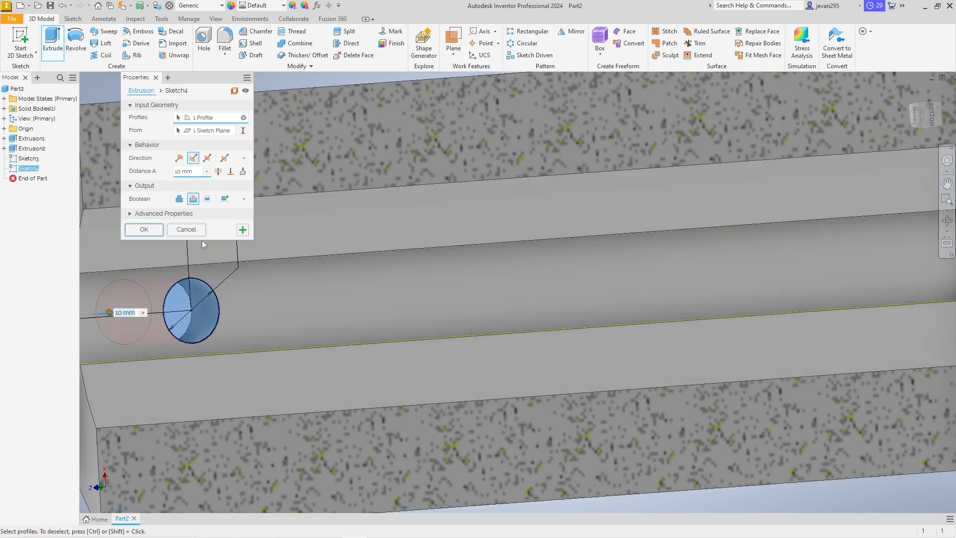
left_click(219, 172)
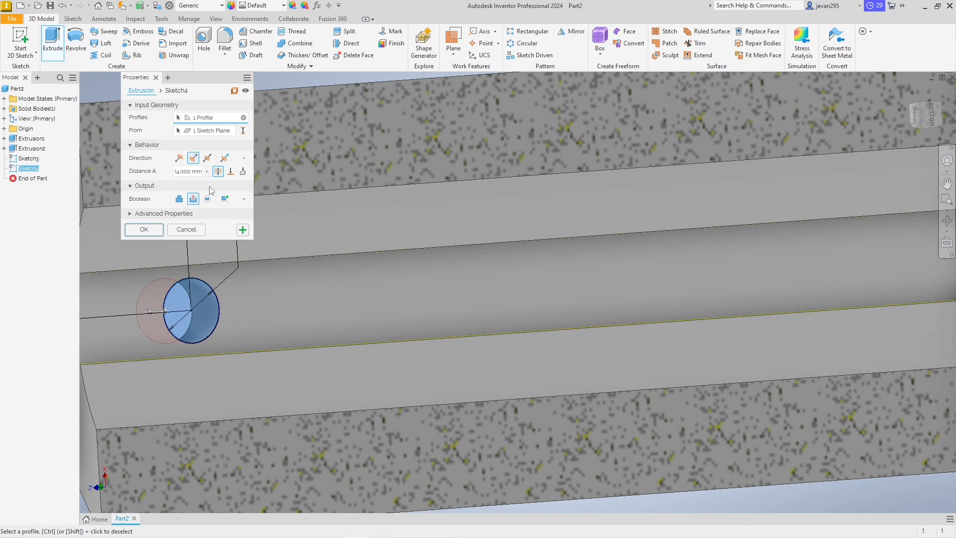
left_click(144, 229)
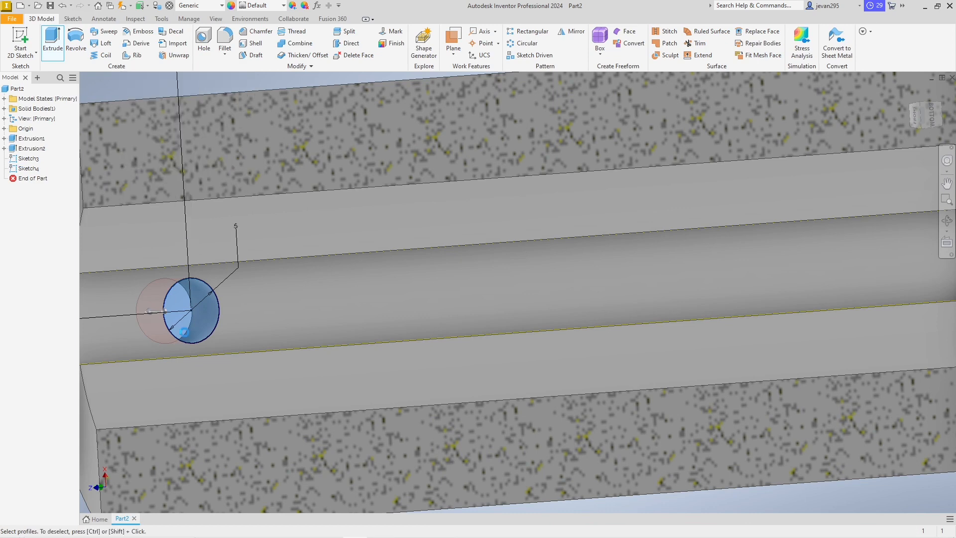
Step: Inspect the new hole from inside and outside, and delete the half section view to restore the whole bush
scroll(264, 368, "down", 5)
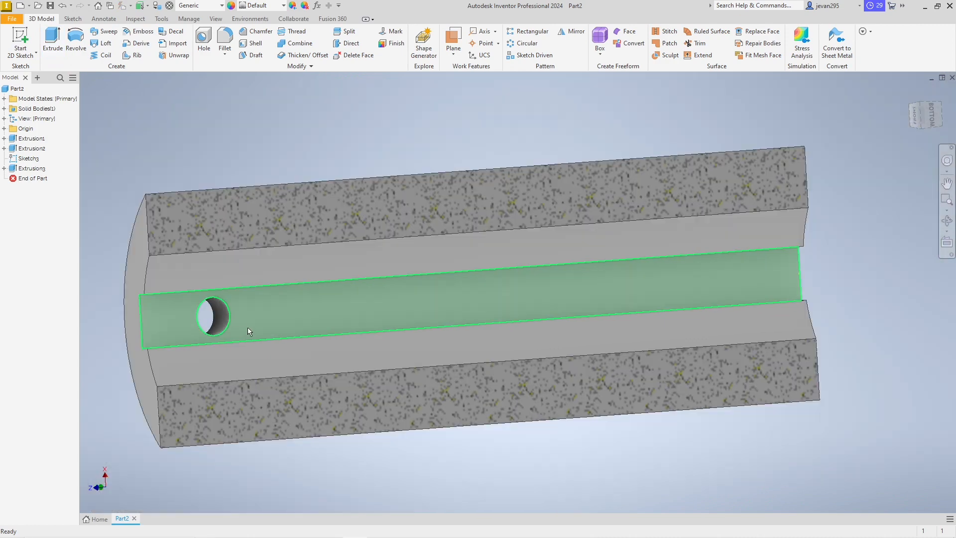
scroll(244, 326, "up", 1)
scroll(241, 324, "down", 3)
middle_click_drag(258, 322, 393, 150, "shift")
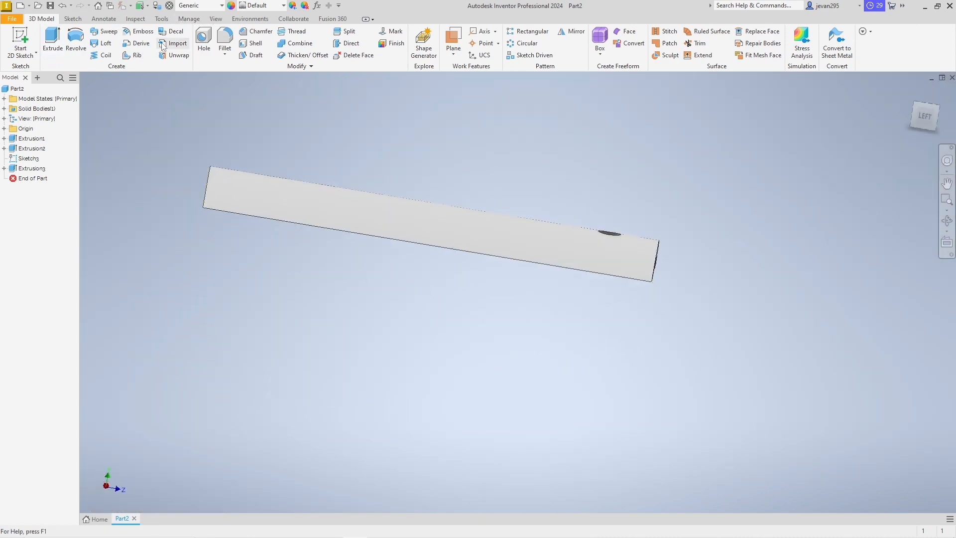
left_click(215, 18)
left_click(156, 44)
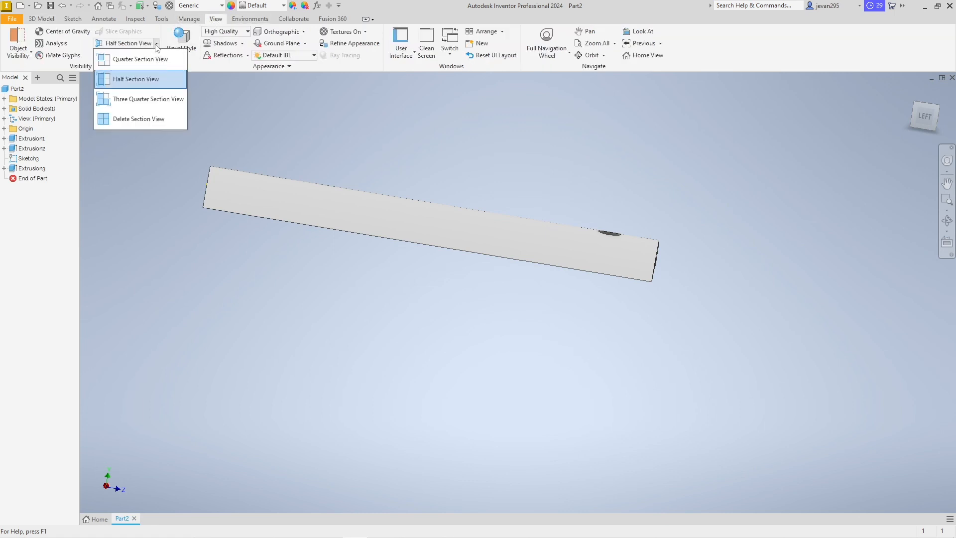
left_click(148, 122)
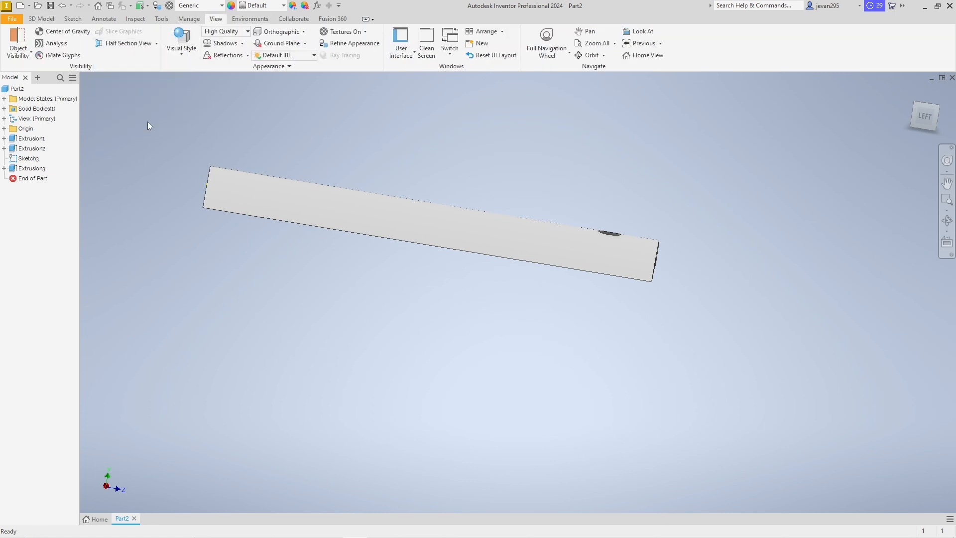
Step: Apply the Steel - Polished appearance to the whole bush and inspect it from the grooved end
middle_click_drag(683, 358, 418, 304, "shift")
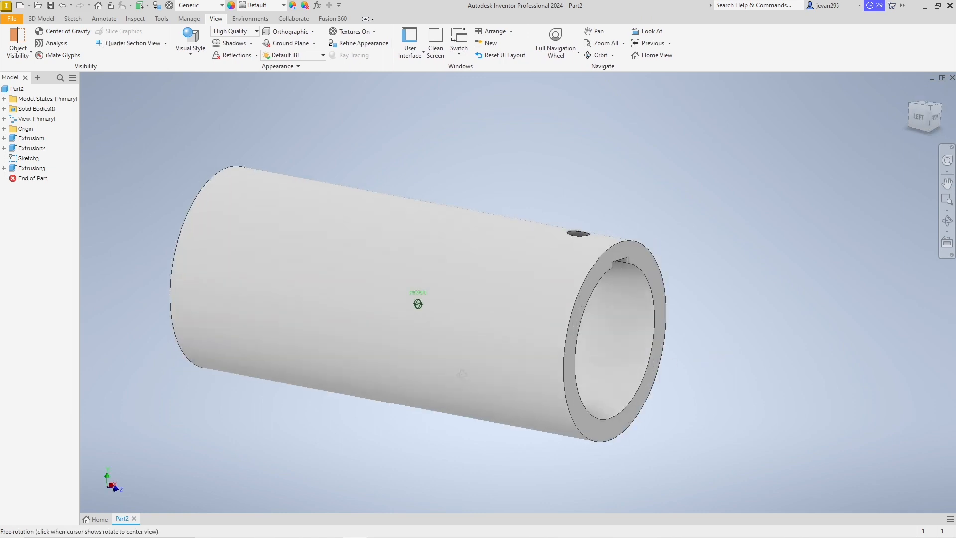
middle_click_drag(462, 373, 462, 420, "shift")
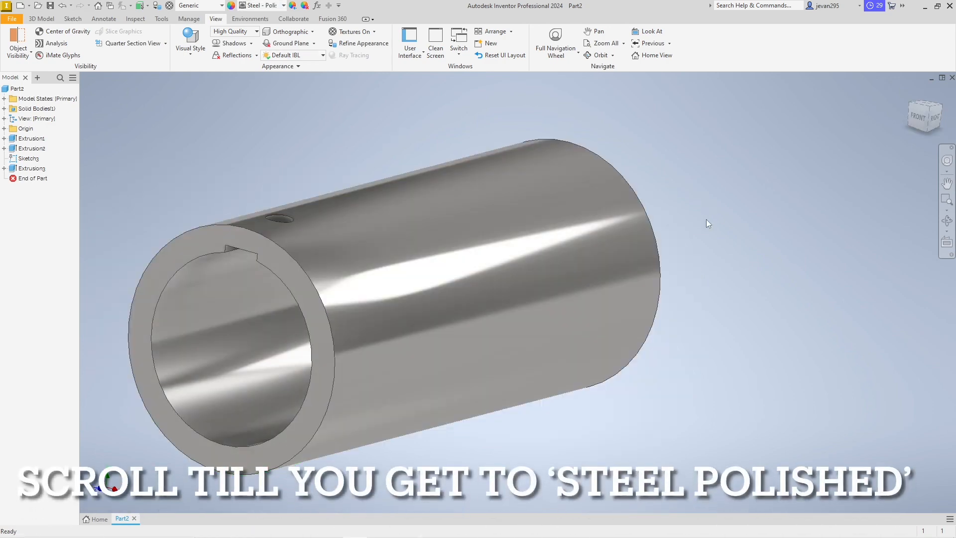
mouse_move(706, 219)
middle_mouse_down("shift")
mouse_move(681, 242)
mouse_move(707, 219)
mouse_move(674, 228)
middle_mouse_up("shift")
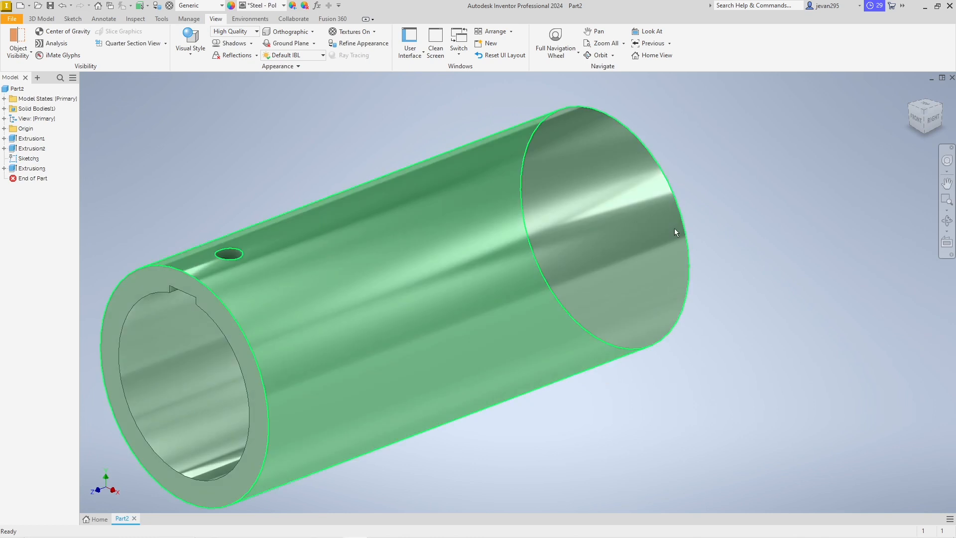
mouse_move(691, 248)
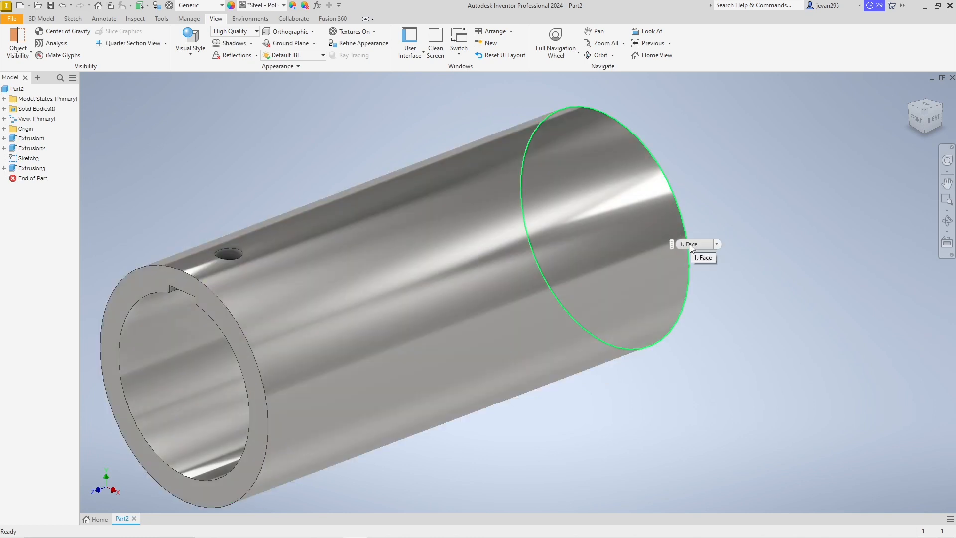
Step: Save the part as Bush in the Belt Drive Assembly Tutorial folder, discarding edits to the locked view representation
left_click(51, 6)
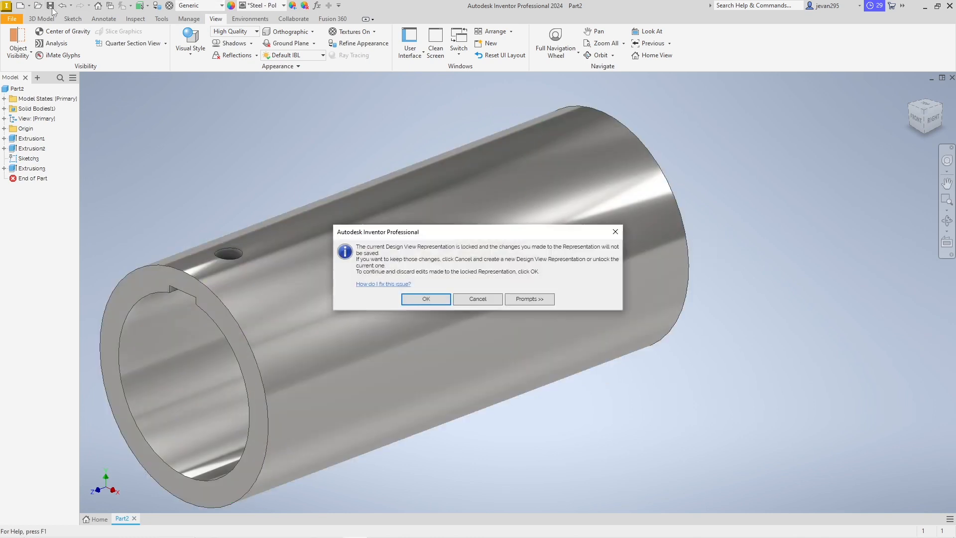
left_click(426, 298)
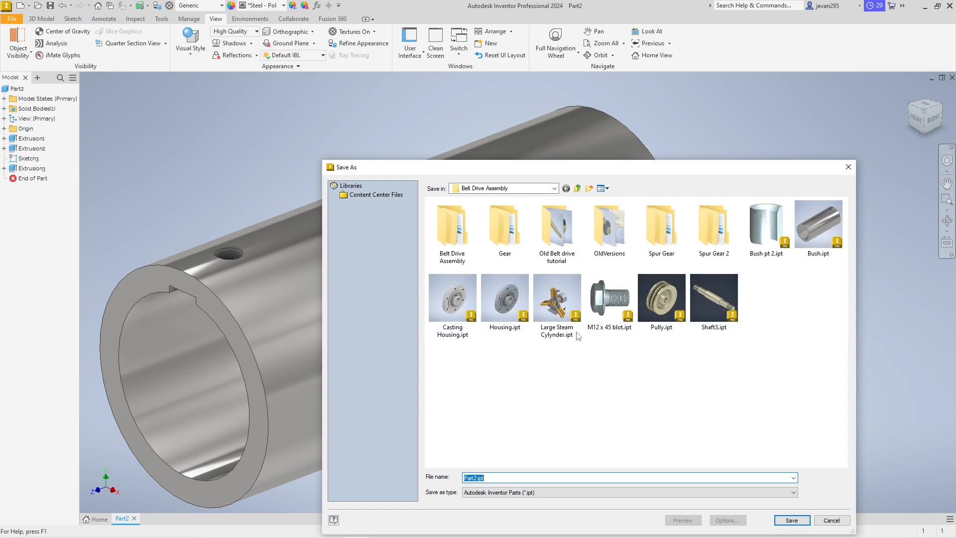
left_click(577, 187)
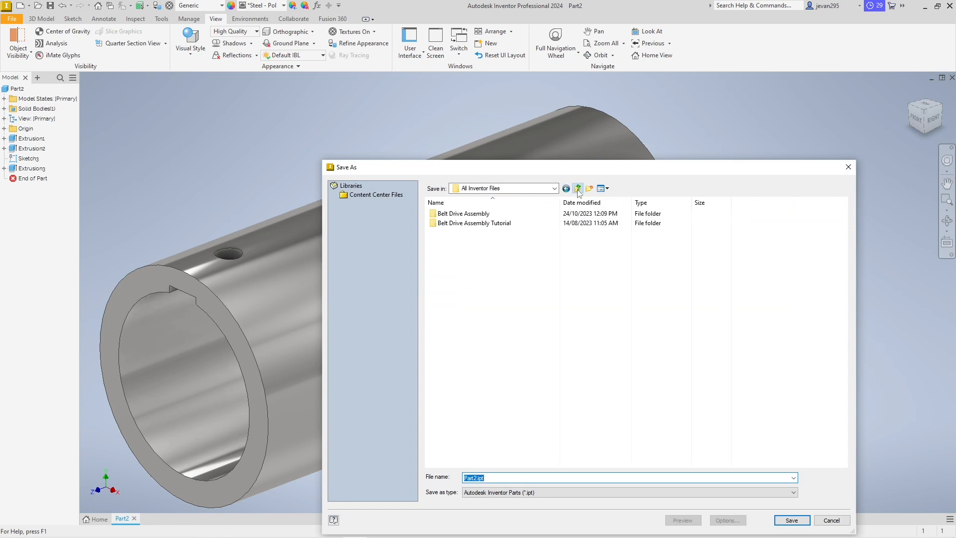
double_click(497, 223)
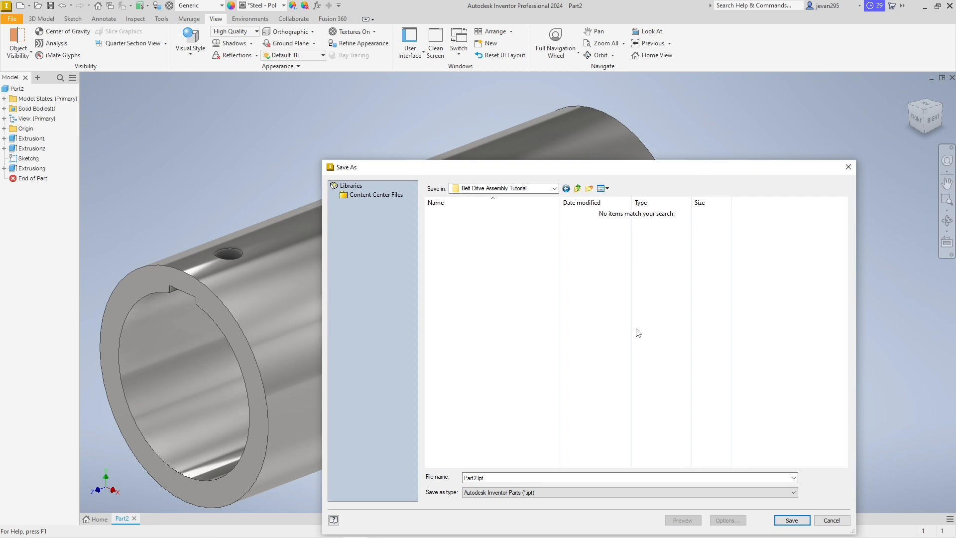
type("Bush")
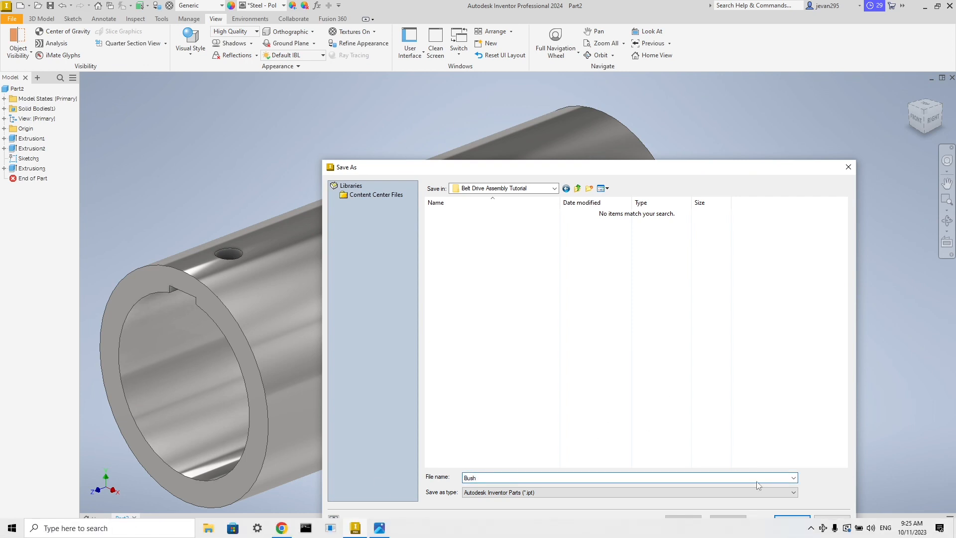
left_click(791, 520)
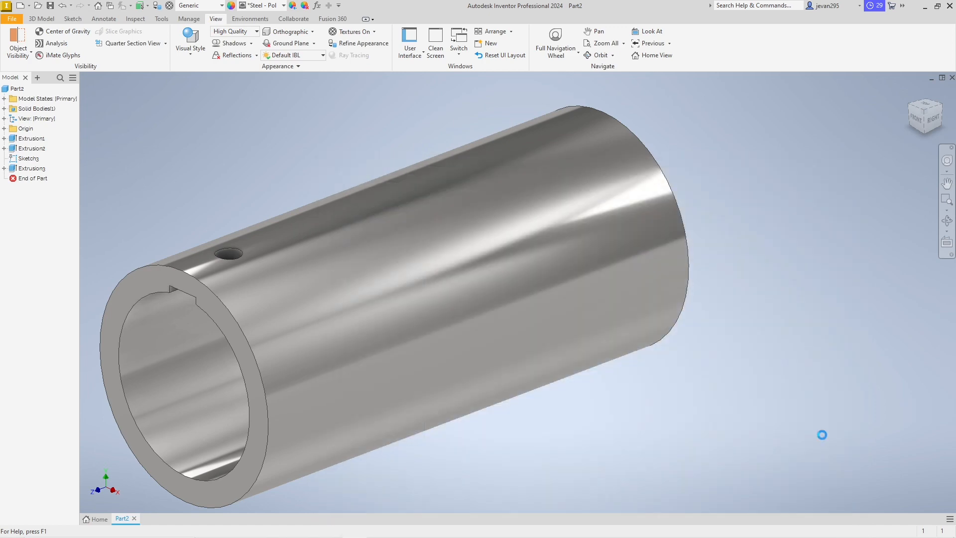